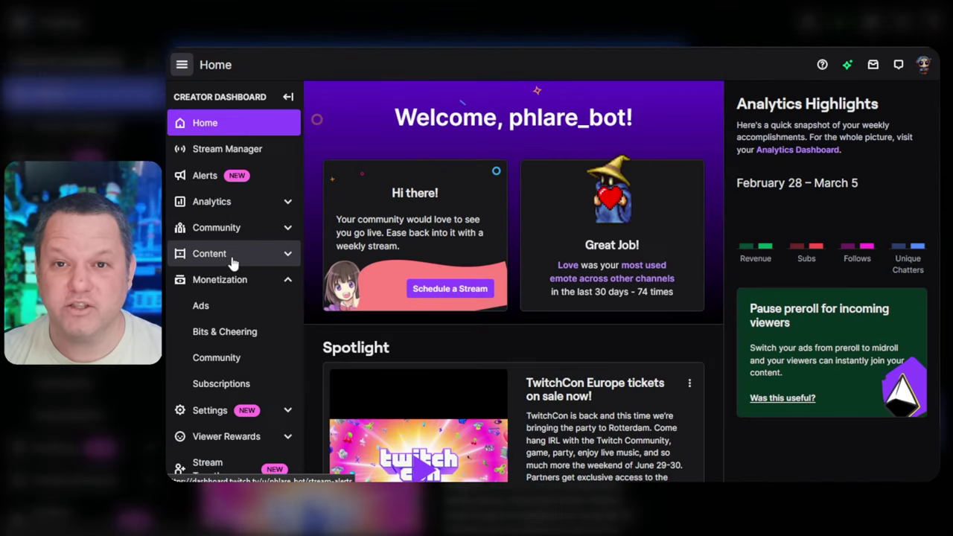
- Open the Ads page of the Monetization settings and turn on the channel's automatic ad schedule
left_click(228, 287)
left_click(224, 279)
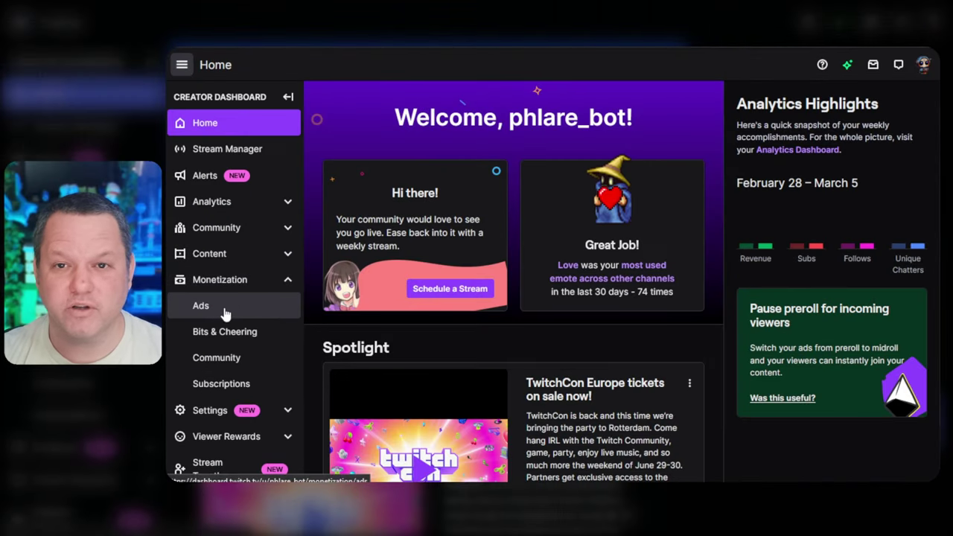
left_click(227, 306)
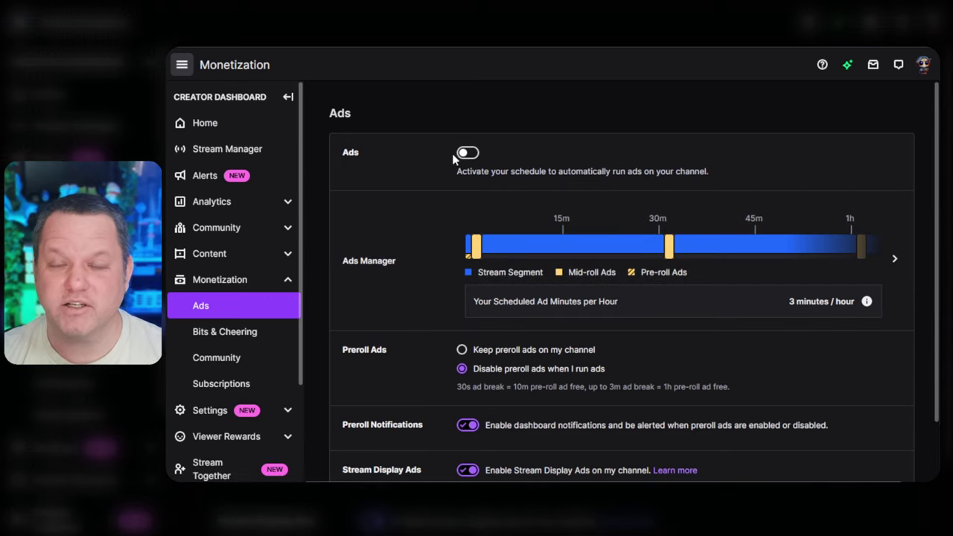
left_click(466, 154)
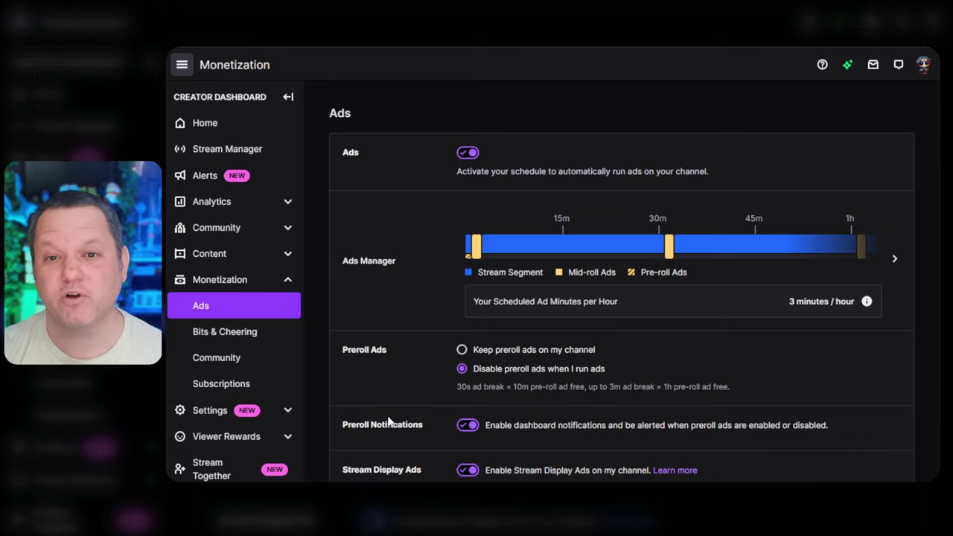
- Switch the preroll dashboard notifications off and back on
scroll(410, 364, "down", 2)
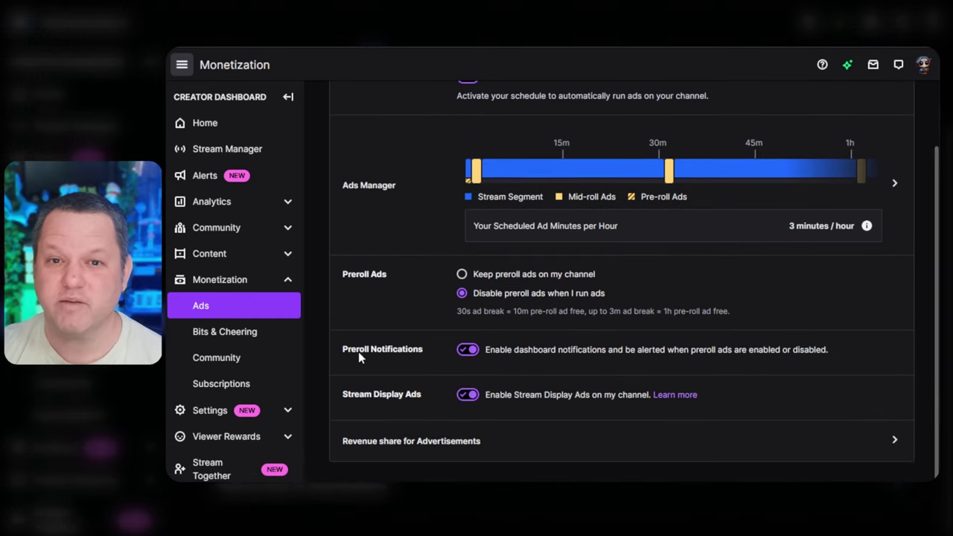
left_click(467, 350)
left_click(467, 350)
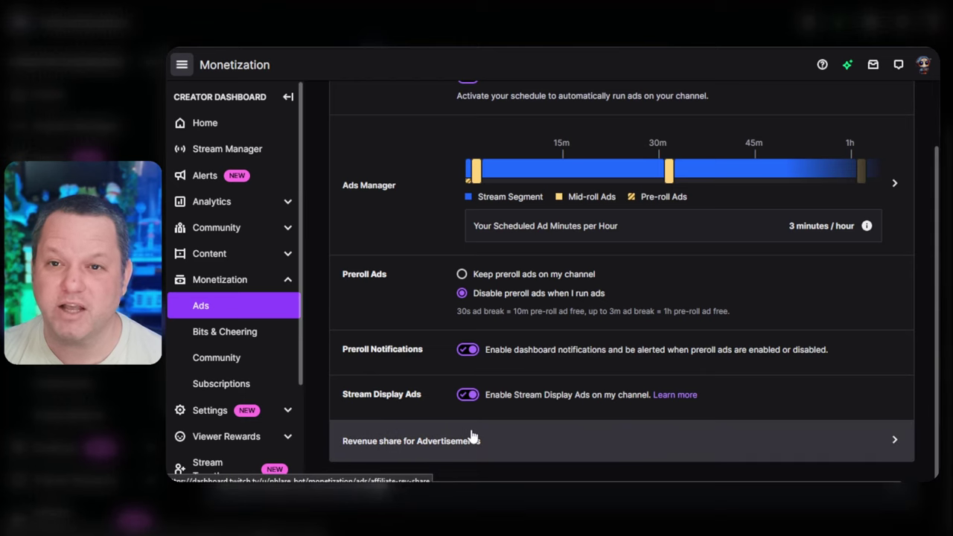
- Examine the affiliate revenue share details for advertisements and return to the Ads settings
left_click(877, 448)
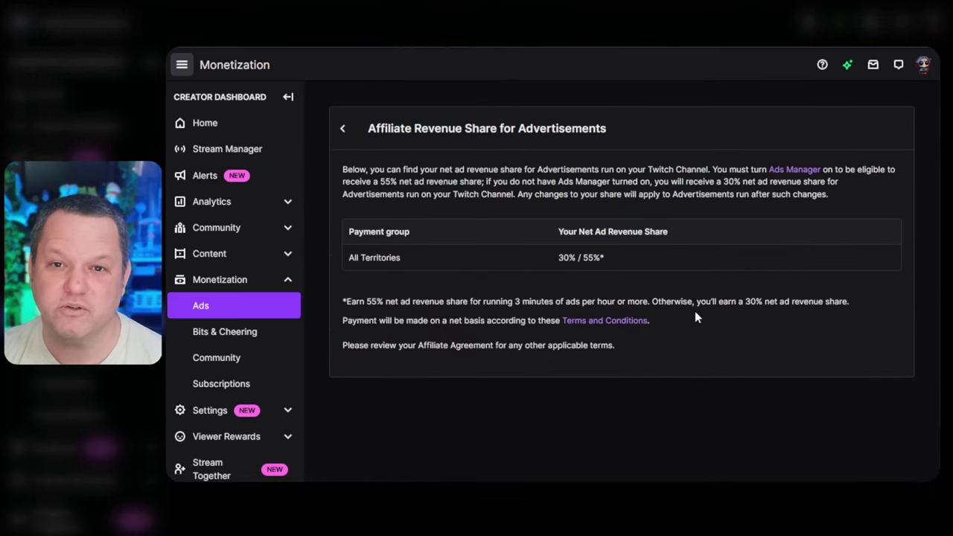
left_click(344, 130)
scroll(469, 335, "down", 2)
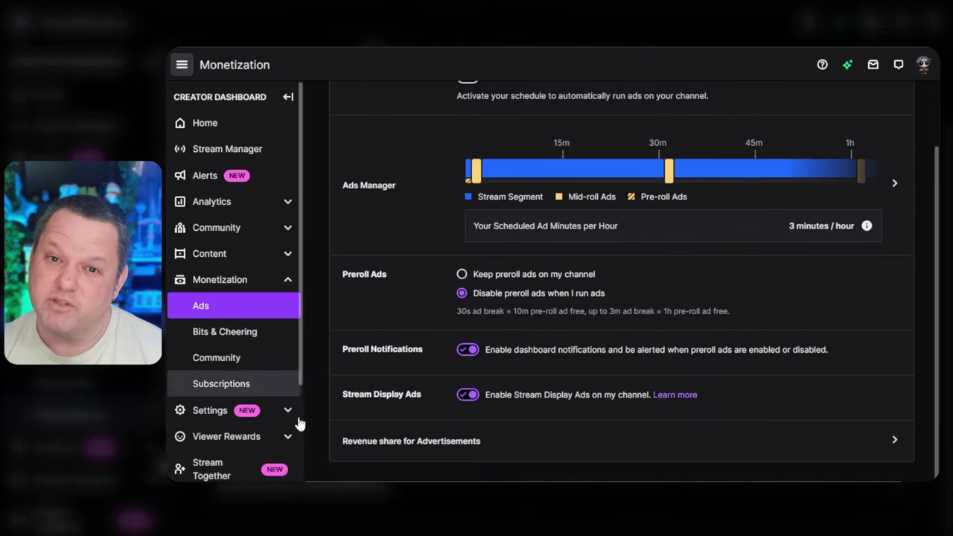
- Try to disable Stream Display Ads on the channel
left_click(468, 396)
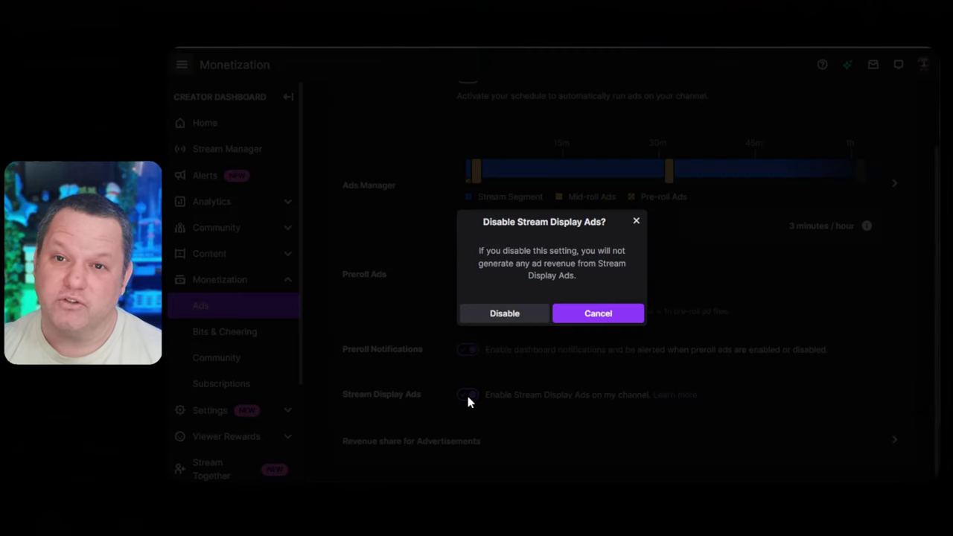
left_click(609, 319)
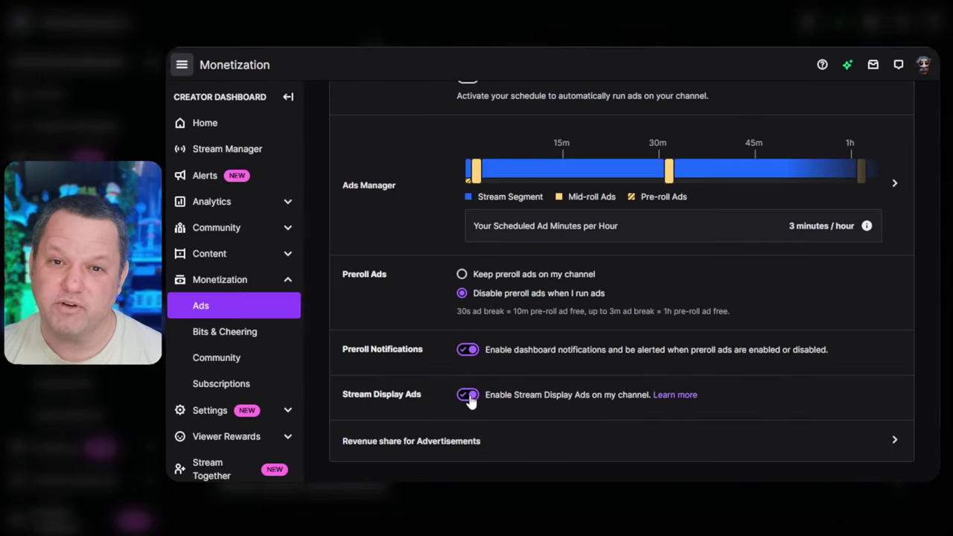
- Open the Ads Manager and keep the ad minutes per hour set to 3 minutes
scroll(516, 390, "up", 1)
scroll(516, 390, "down", 1)
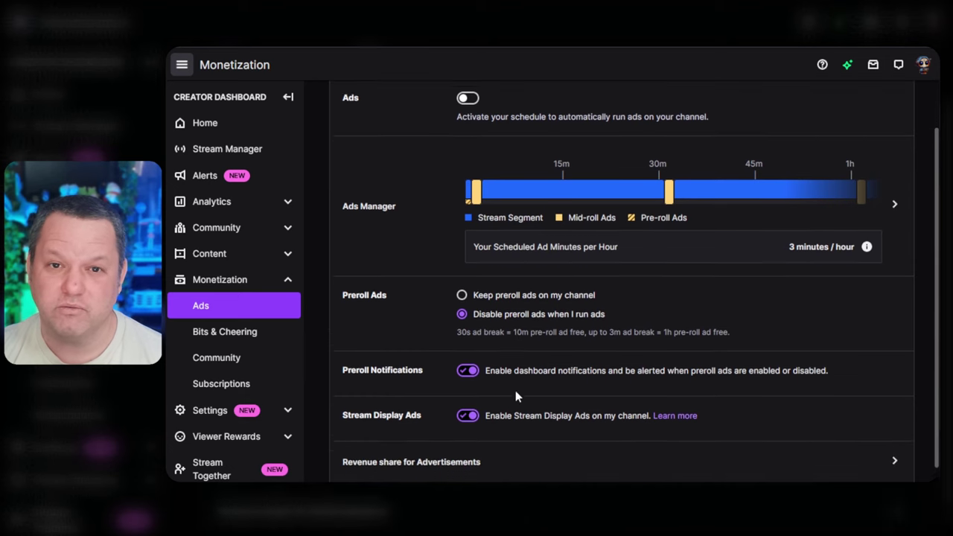
scroll(516, 392, "up", 1)
scroll(516, 394, "down", 1)
scroll(516, 395, "up", 1)
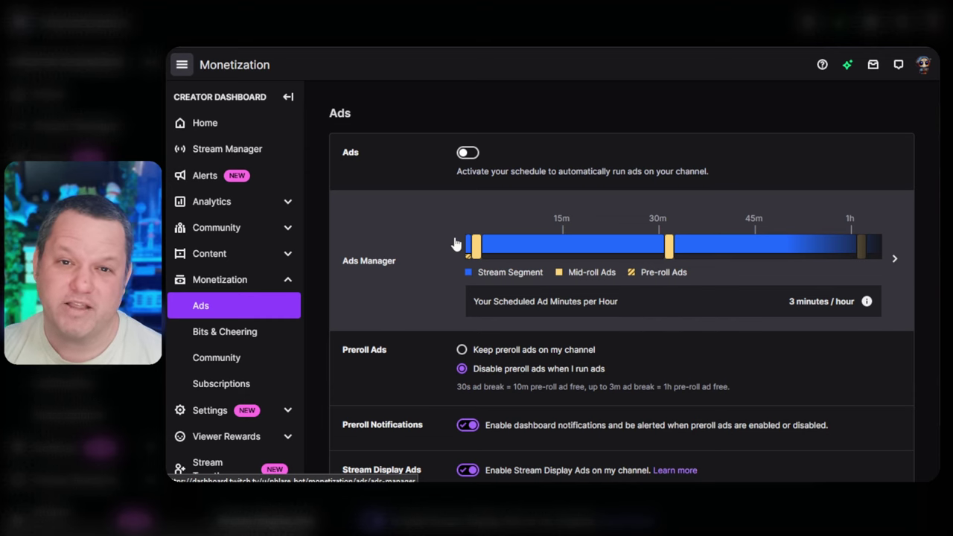
left_click(430, 217)
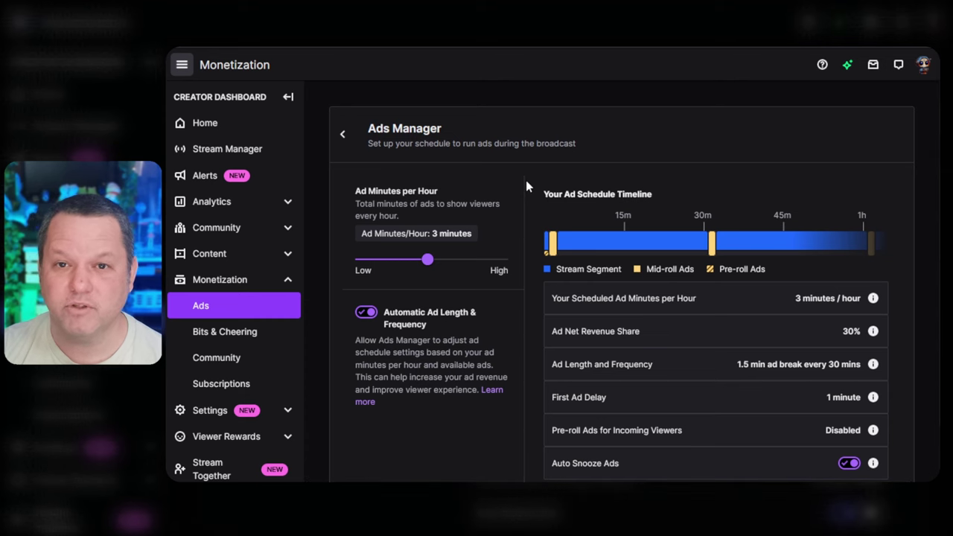
scroll(526, 179, "down", 1)
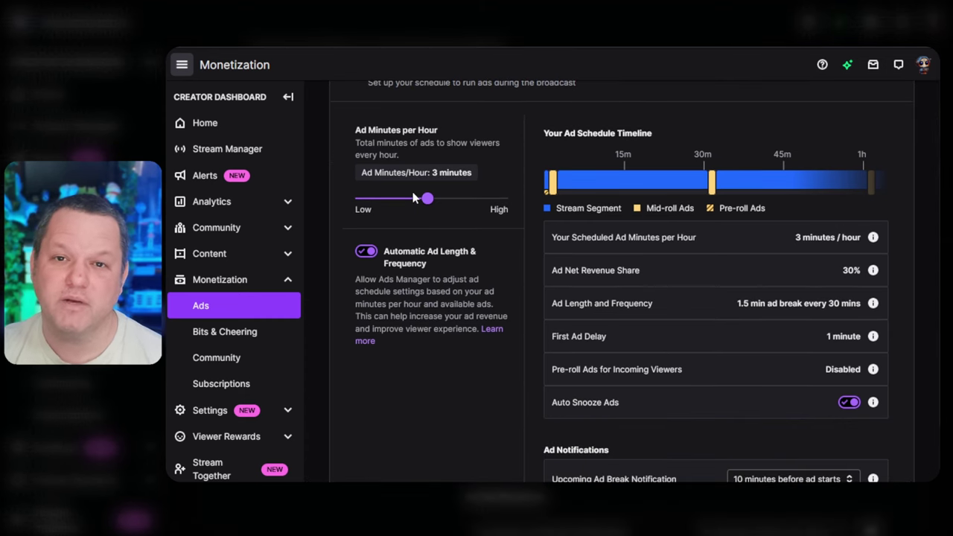
left_click_drag(424, 203, 429, 224)
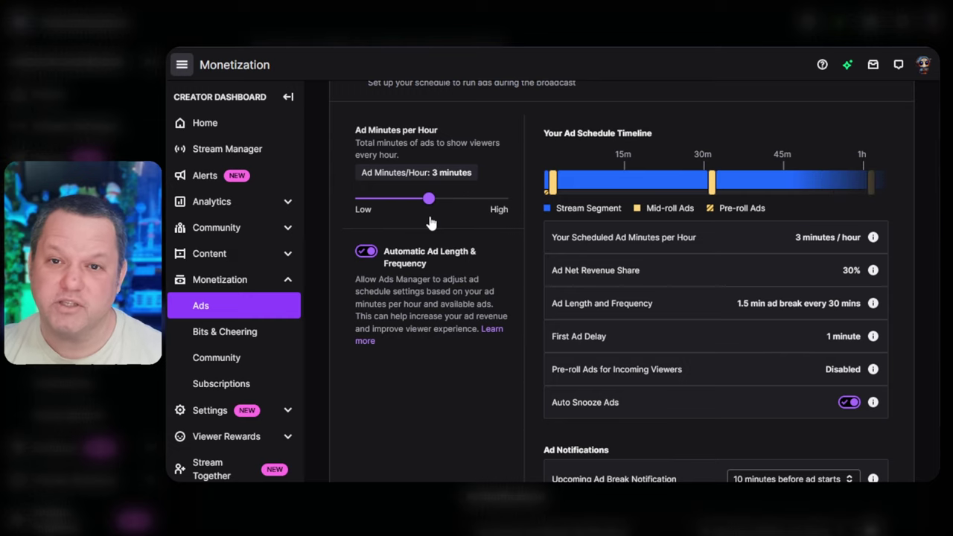
- Turn off Automatic Ad Length & Frequency and set the ad length and frequency to 2 mins / 40 mins
left_click(365, 253)
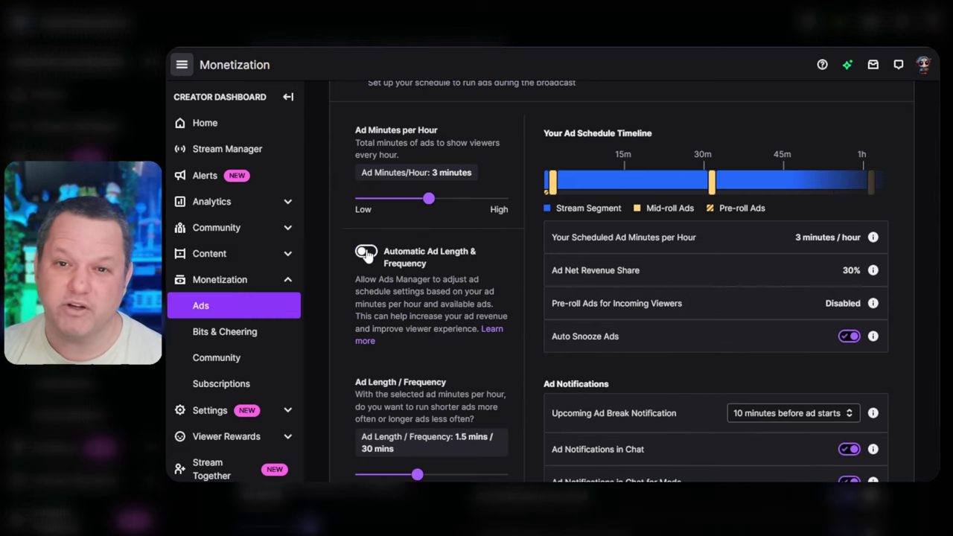
scroll(446, 320, "down", 1)
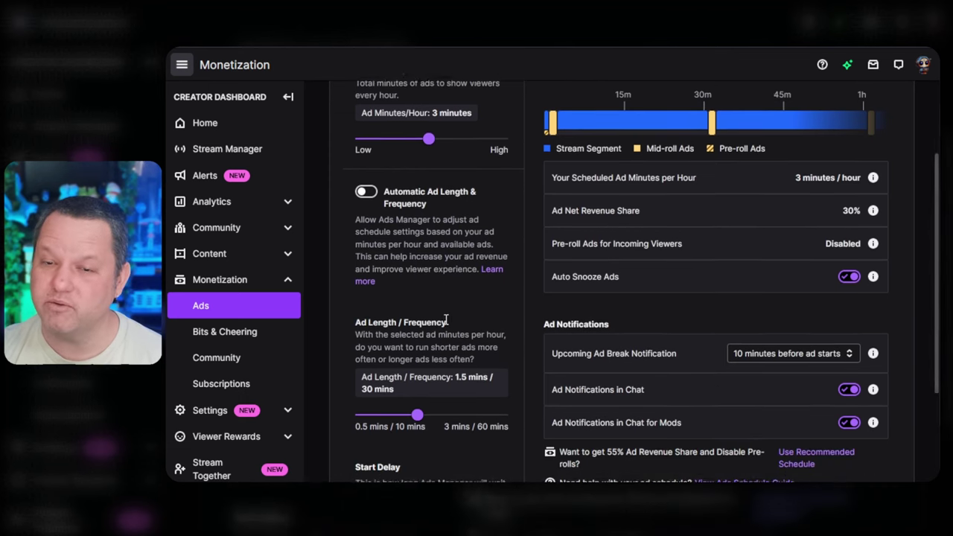
scroll(448, 305, "down", 3)
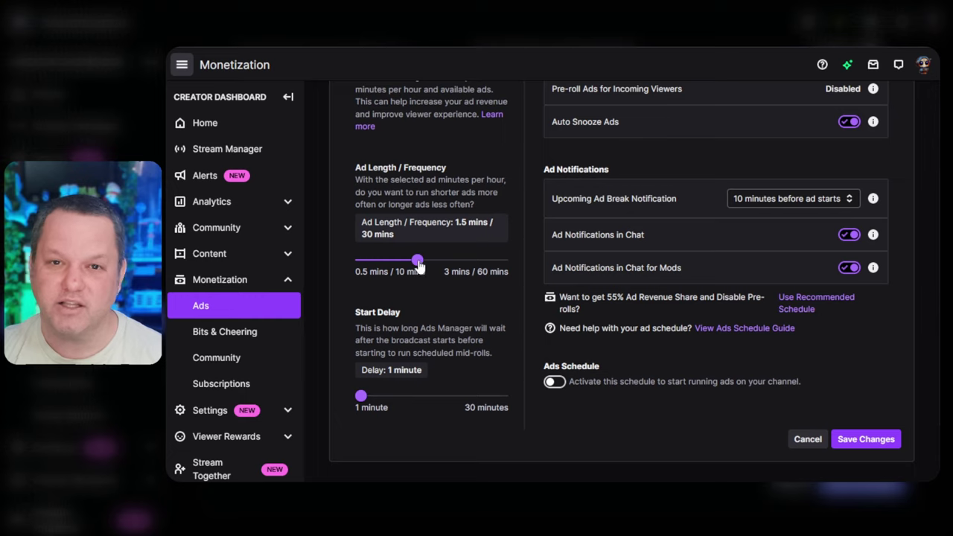
left_click_drag(419, 266, 452, 270)
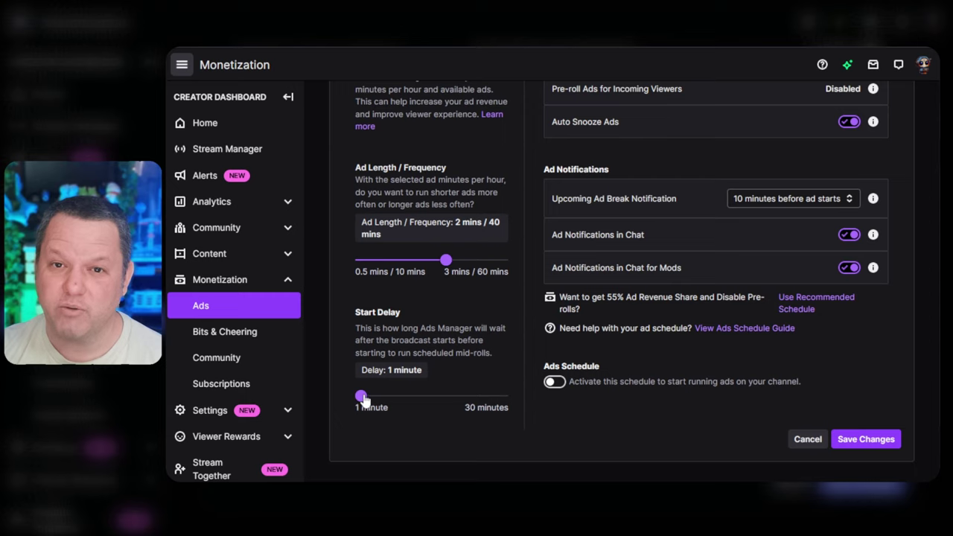
- Try a longer start delay, check it on the ad schedule timeline, and set the delay back to 1 minute
left_click_drag(363, 397, 342, 400)
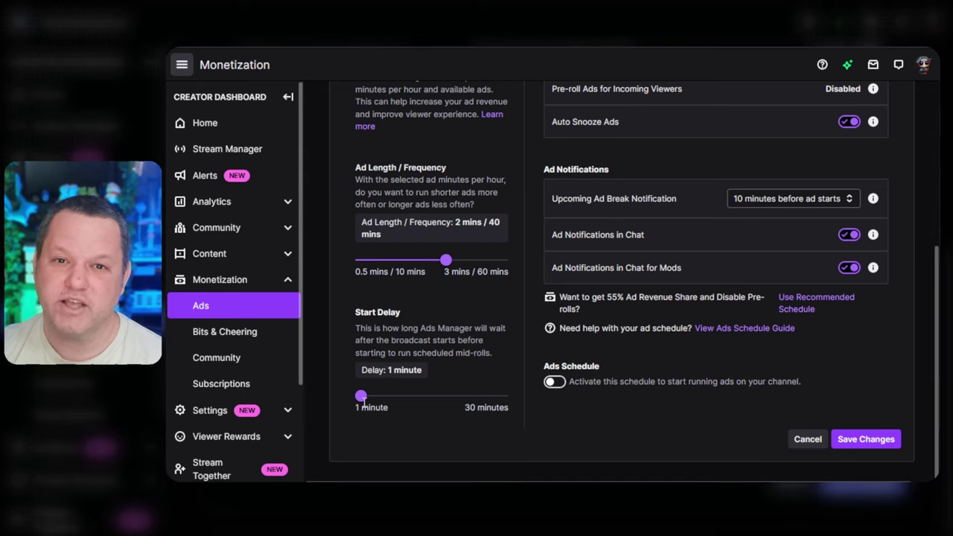
left_click_drag(361, 397, 333, 409)
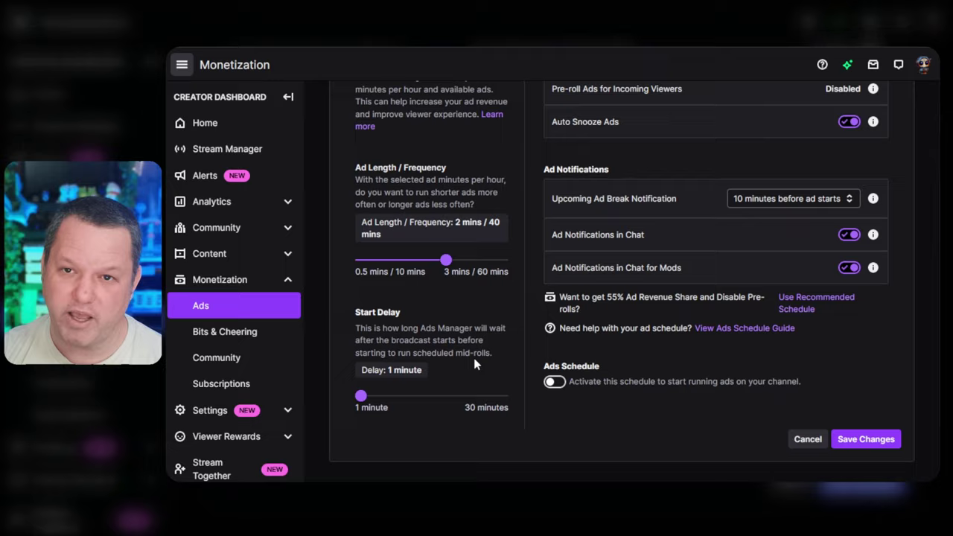
scroll(477, 362, "up", 3)
scroll(476, 362, "down", 3)
left_click_drag(370, 400, 466, 402)
scroll(571, 260, "up", 3)
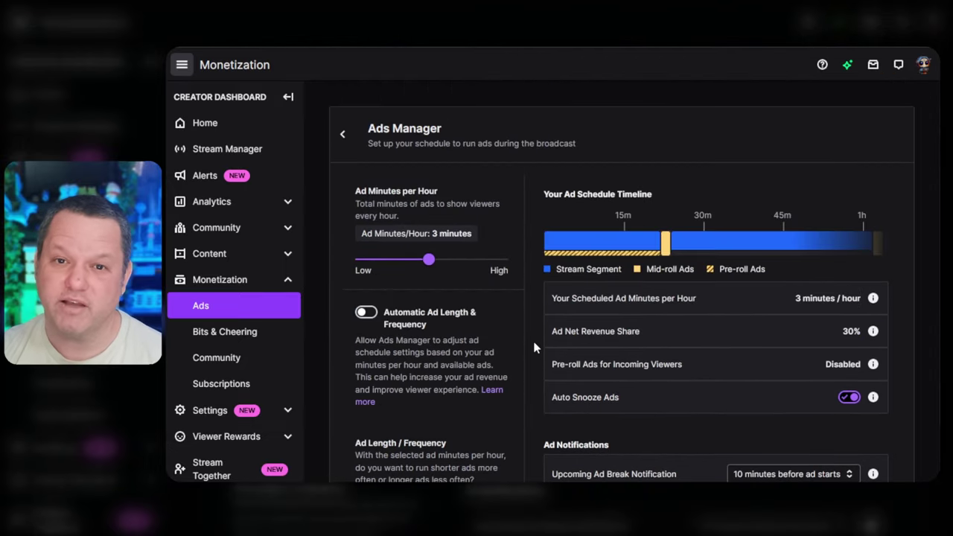
scroll(536, 342, "down", 5)
left_click_drag(469, 402, 334, 402)
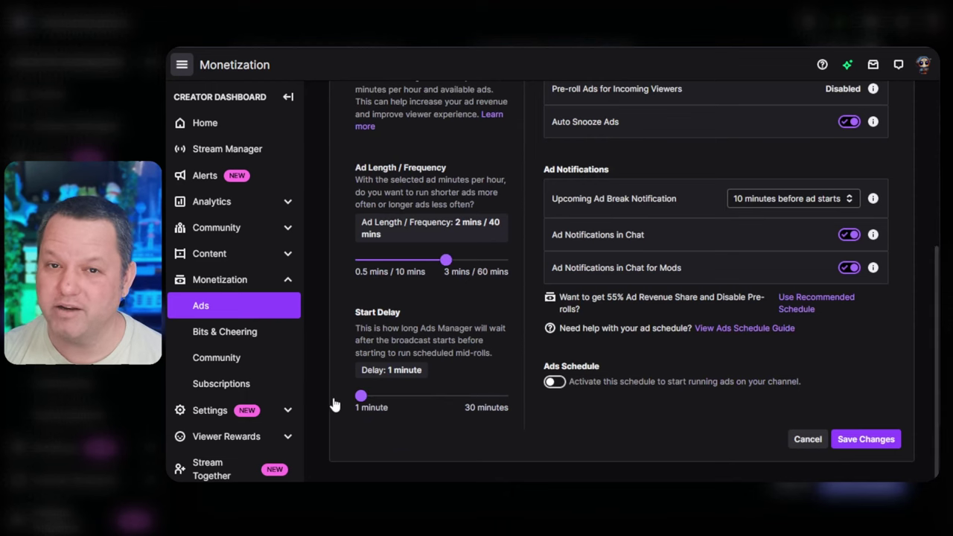
- Review the ad schedule timeline, and switch Auto Snooze Ads off and back on
scroll(531, 358, "up", 3)
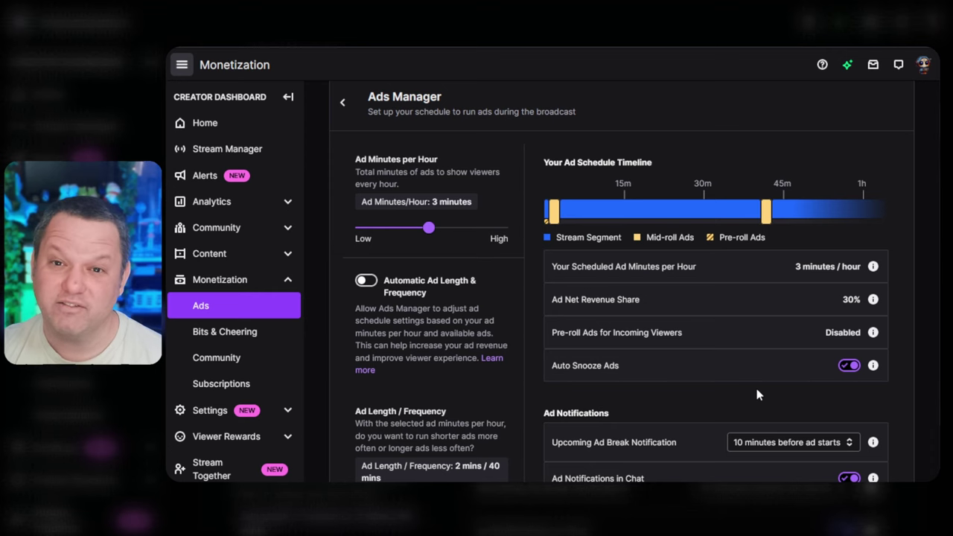
scroll(757, 390, "down", 2)
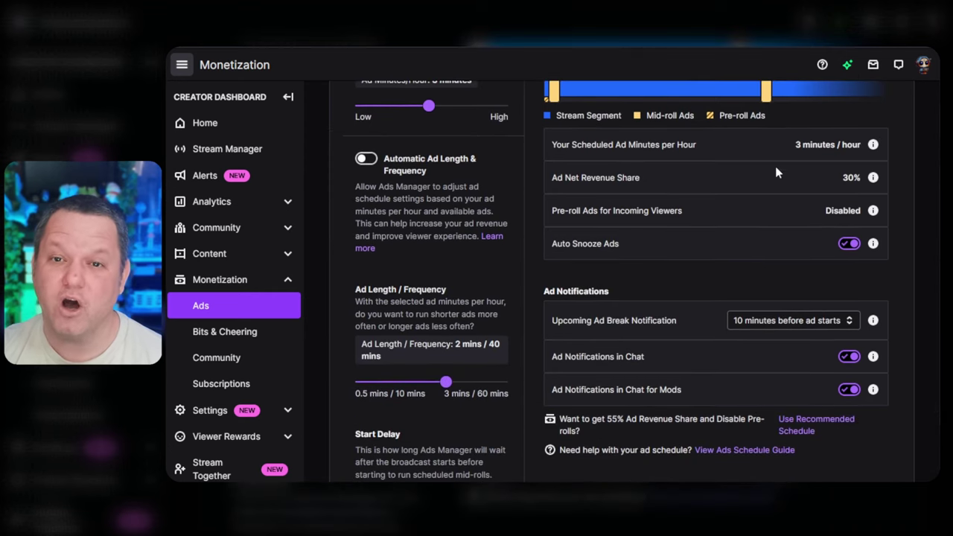
scroll(679, 205, "down", 1)
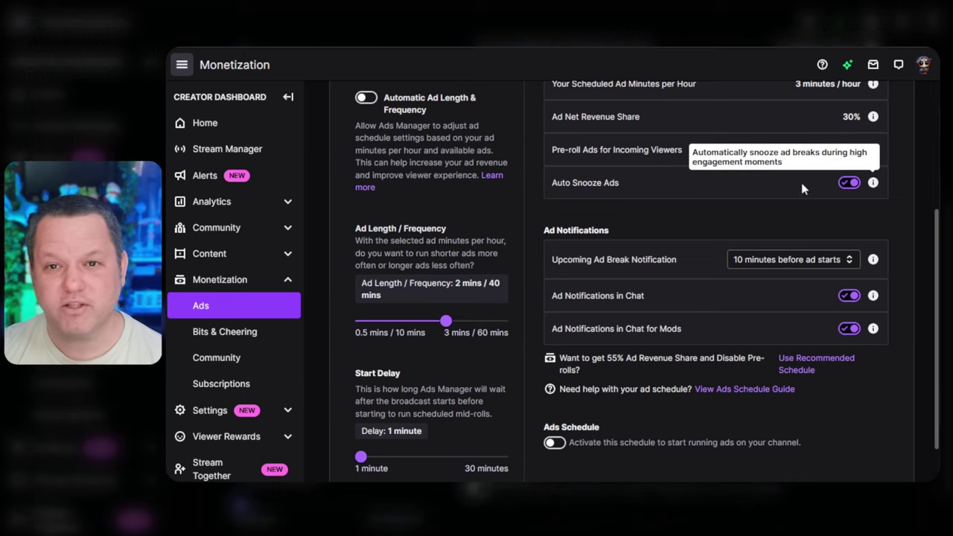
left_click(850, 183)
left_click(850, 183)
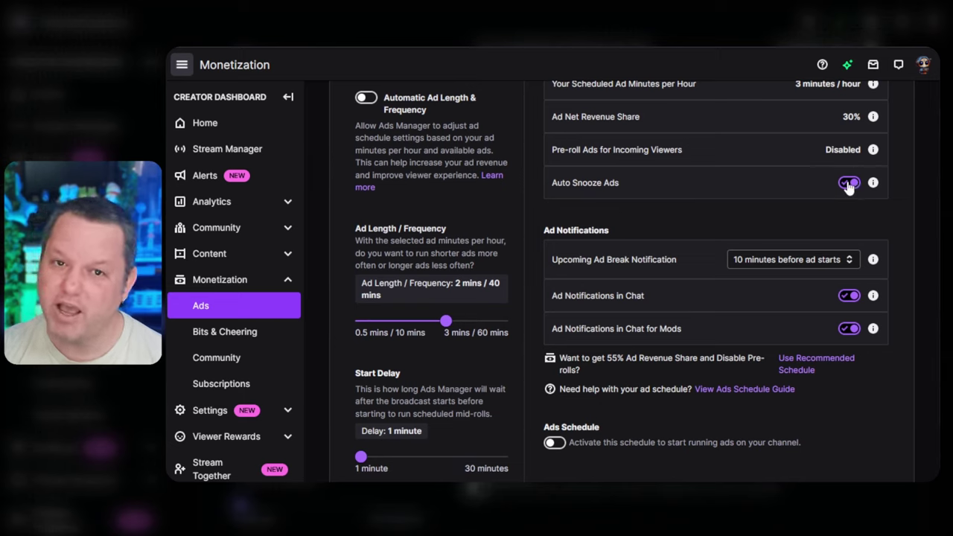
mouse_move(876, 185)
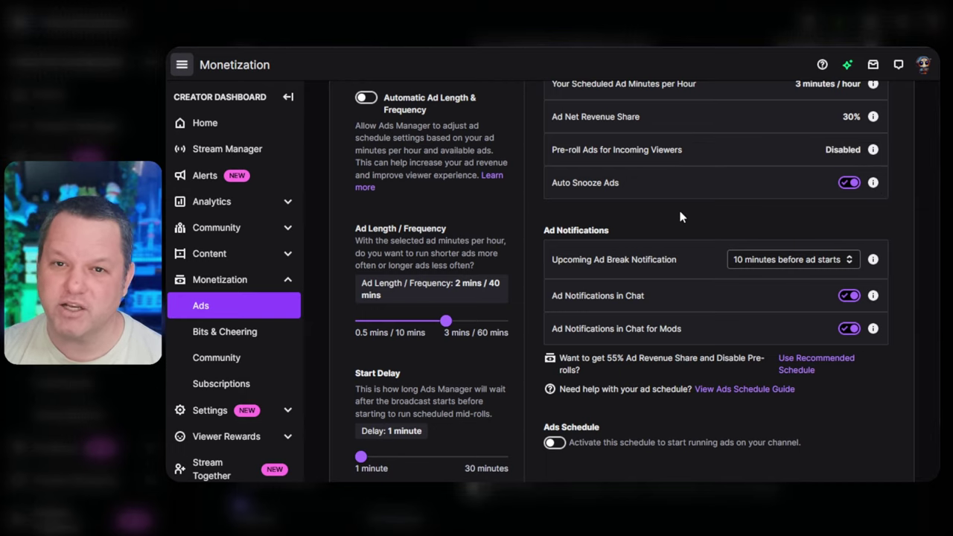
- Set the Upcoming Ad Break Notification to 5 minutes before ad starts
scroll(682, 211, "down", 1)
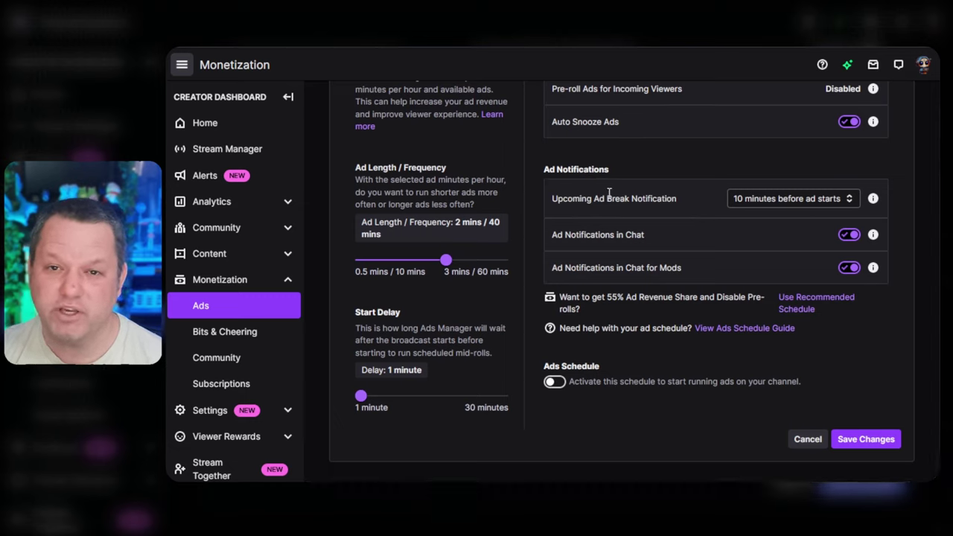
left_click(804, 198)
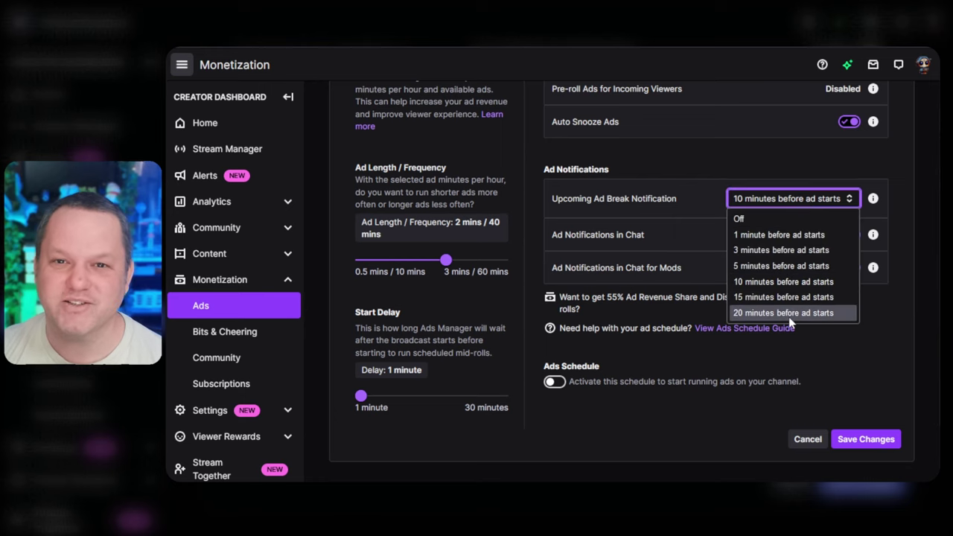
left_click(802, 267)
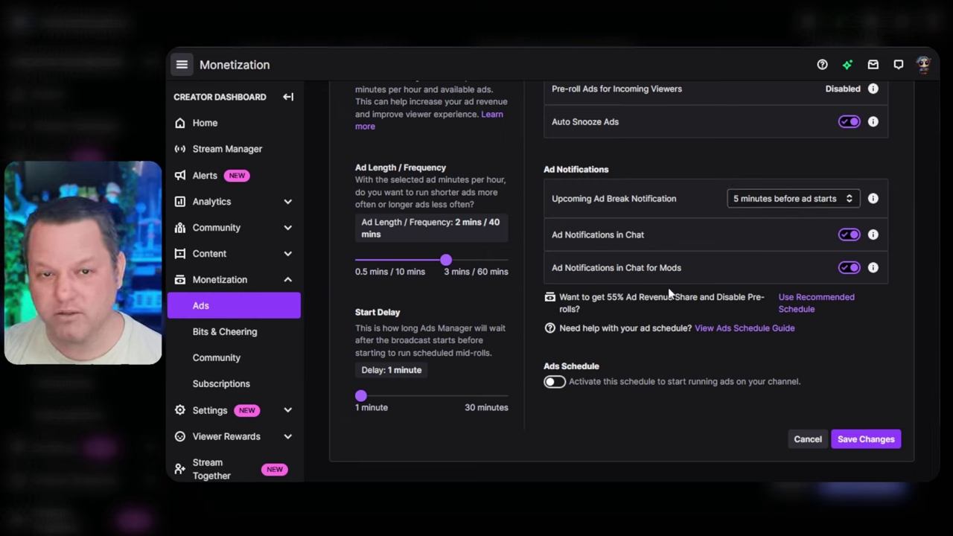
- Activate the Ads Schedule for the channel and save the Ads Manager changes
mouse_move(873, 267)
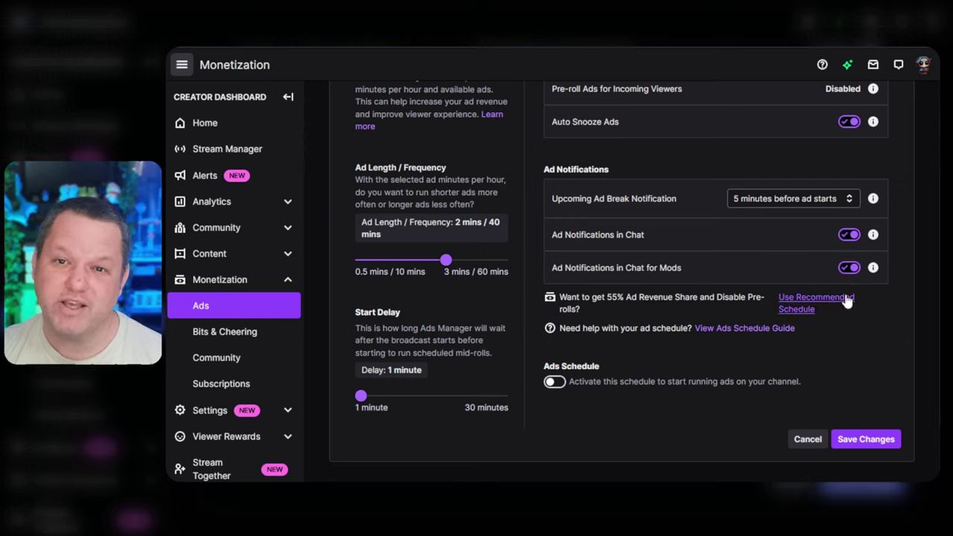
left_click(554, 382)
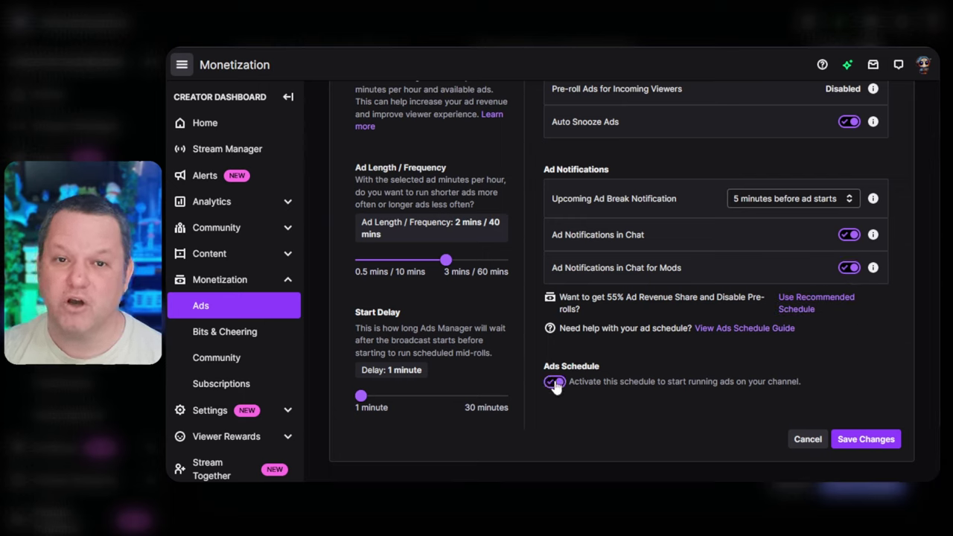
left_click(866, 439)
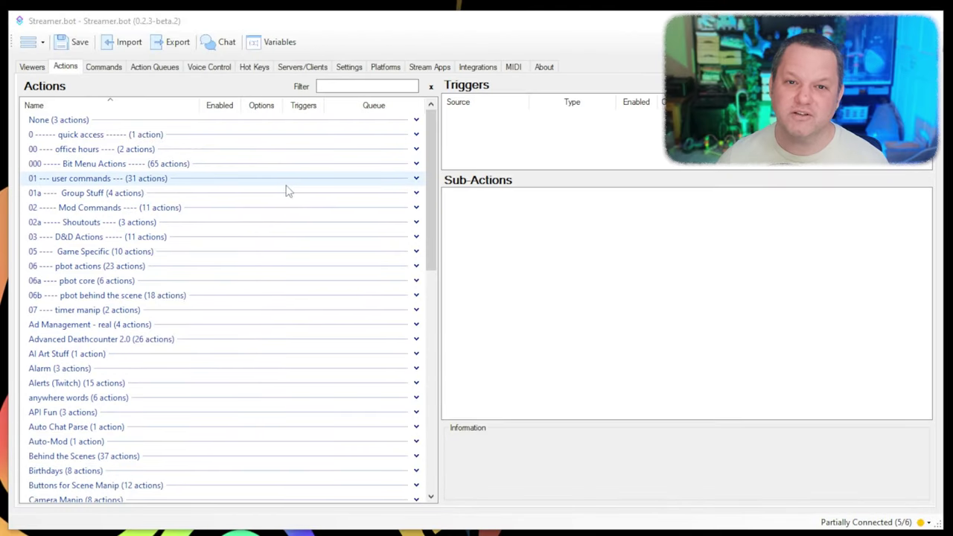
- Add an enabled action named Ad Warning in the group Ad Management 2.0, assigned to the Ad Alert queue
right_click(270, 325)
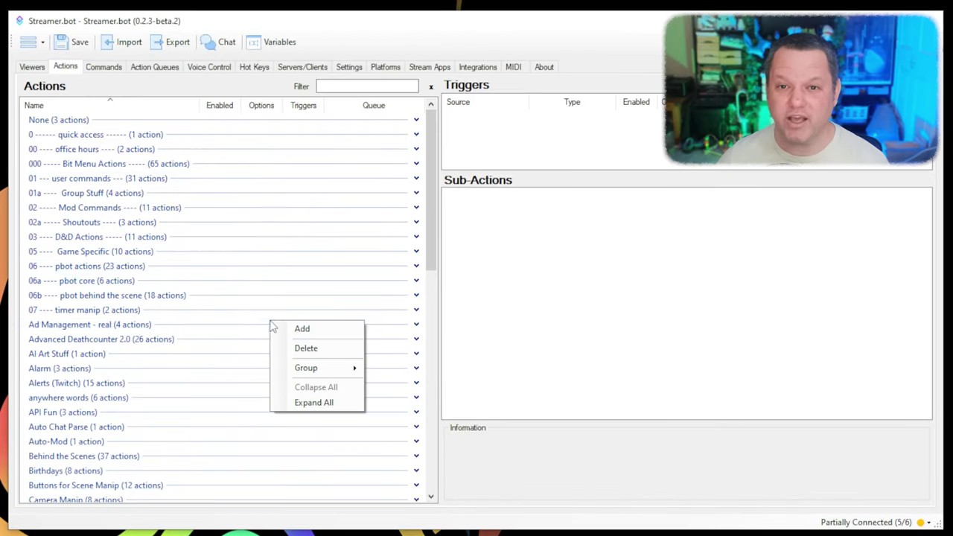
left_click(301, 329)
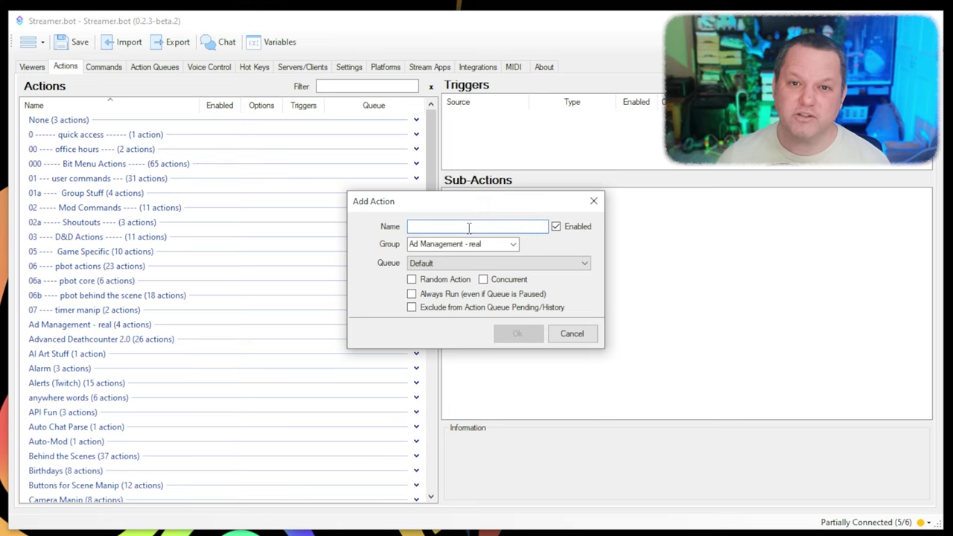
type("Ad Wark")
type("ing")
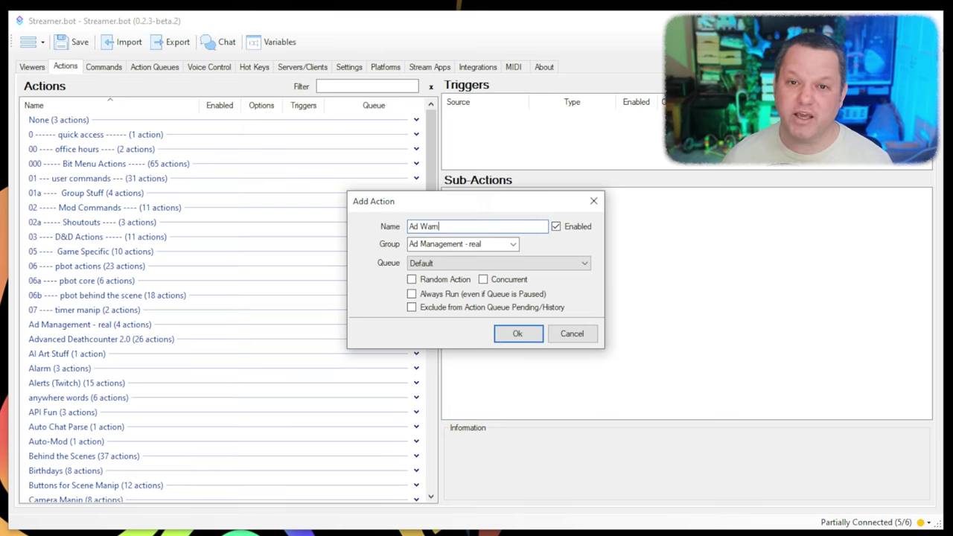
key("Tab")
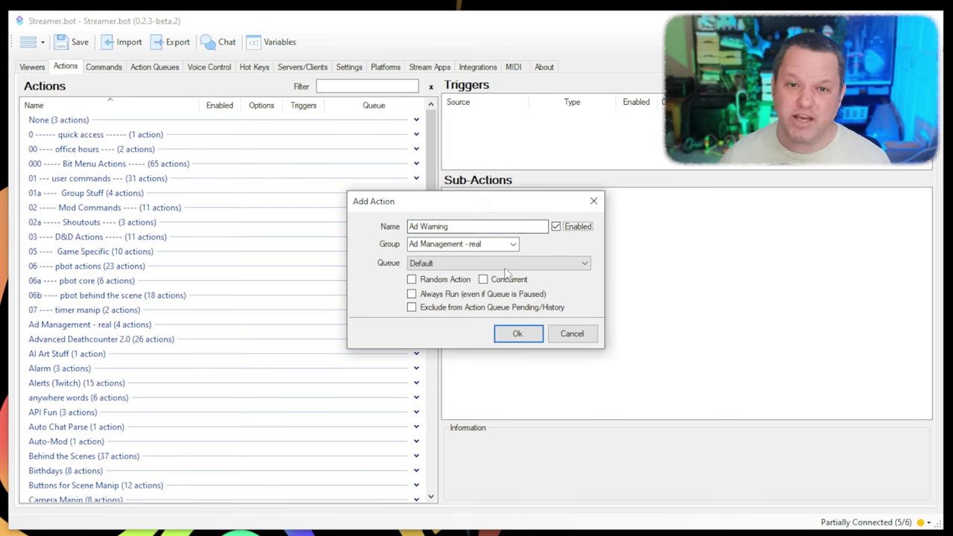
key("Tab")
key("Down")
left_click(584, 264)
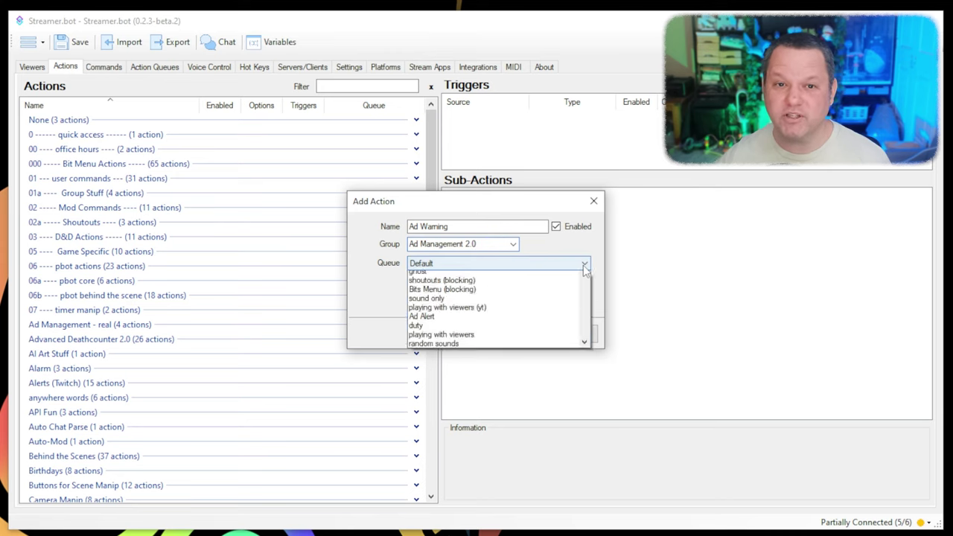
left_click(446, 512)
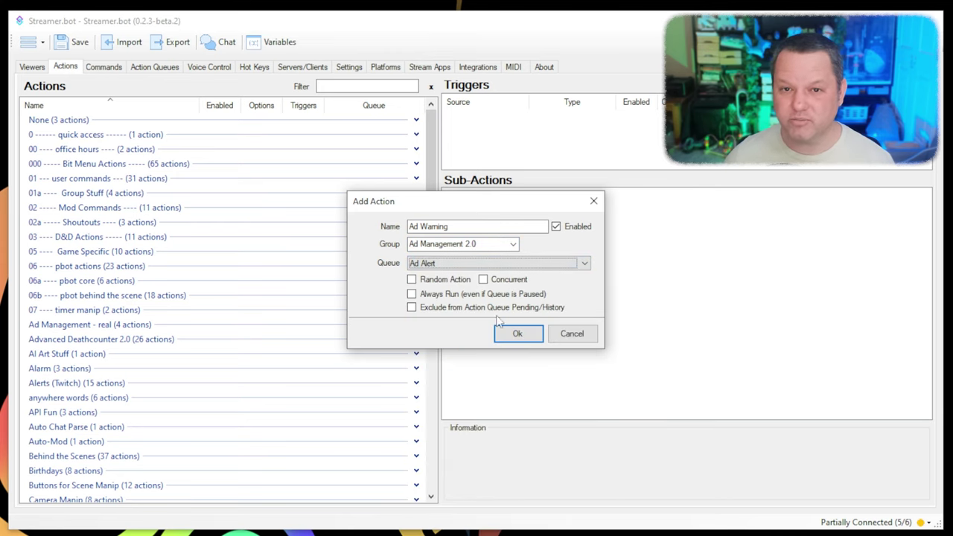
left_click(532, 337)
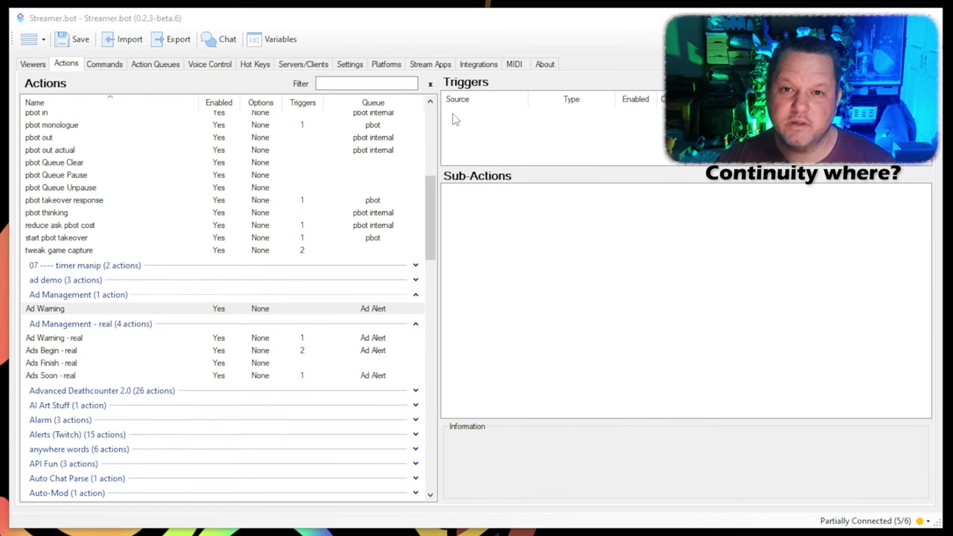
- Add a Twitch Upcoming Ad trigger to the Ad Warning action, with only the 2-minute warning enabled
right_click(454, 117)
mouse_move(570, 319)
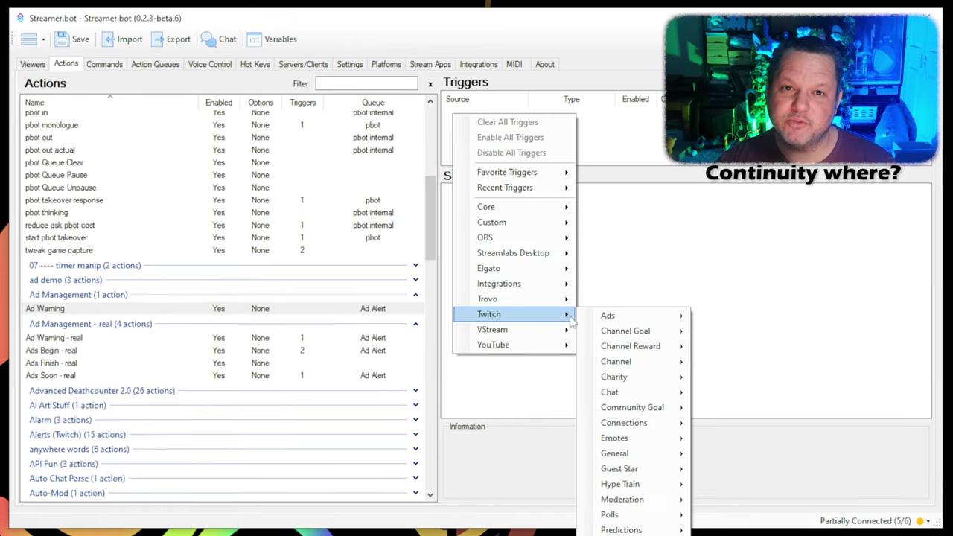
mouse_move(607, 315)
left_click(753, 346)
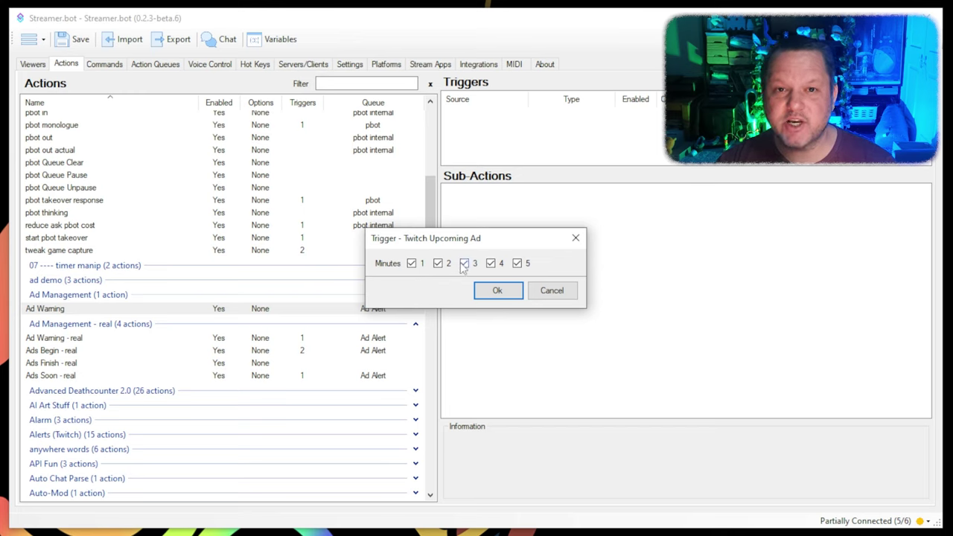
left_click(414, 271)
left_click(412, 263)
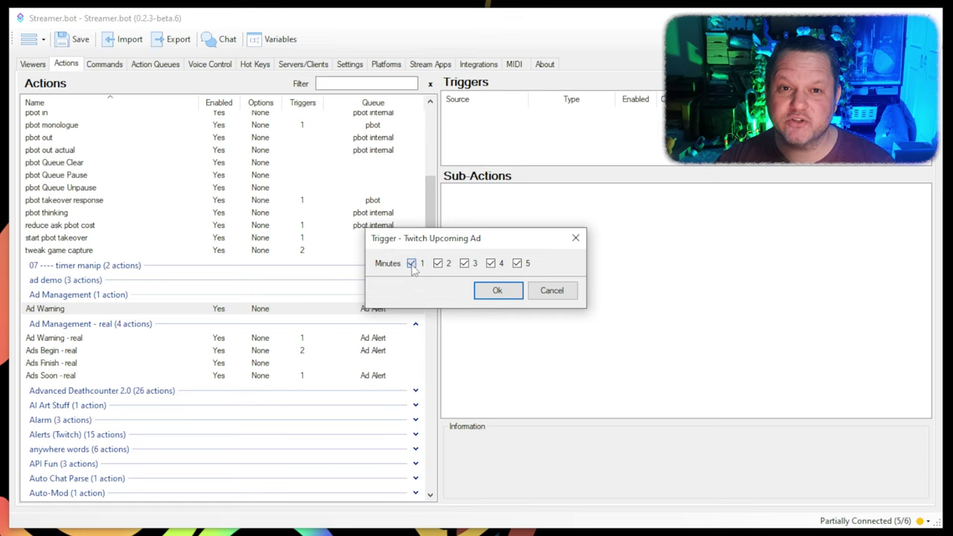
left_click(465, 264)
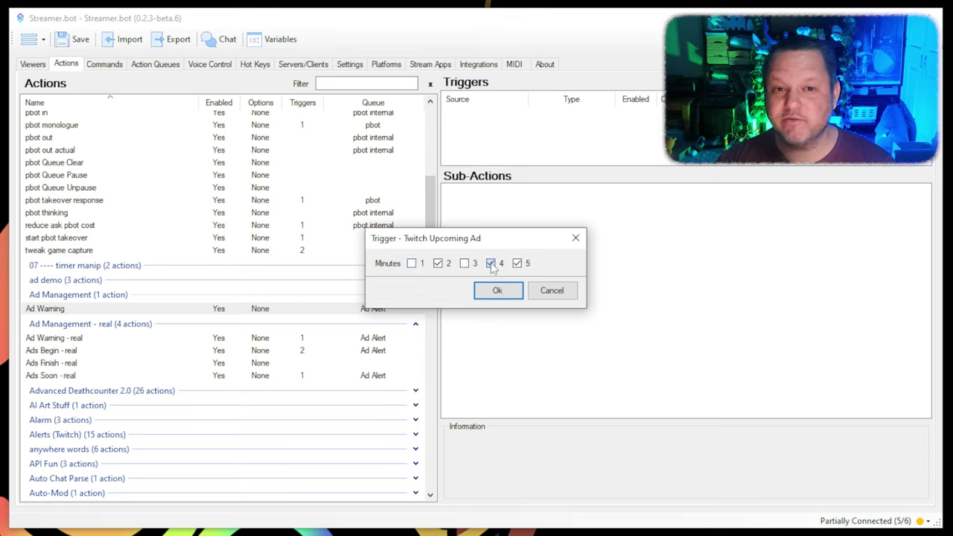
left_click(491, 264)
left_click(517, 263)
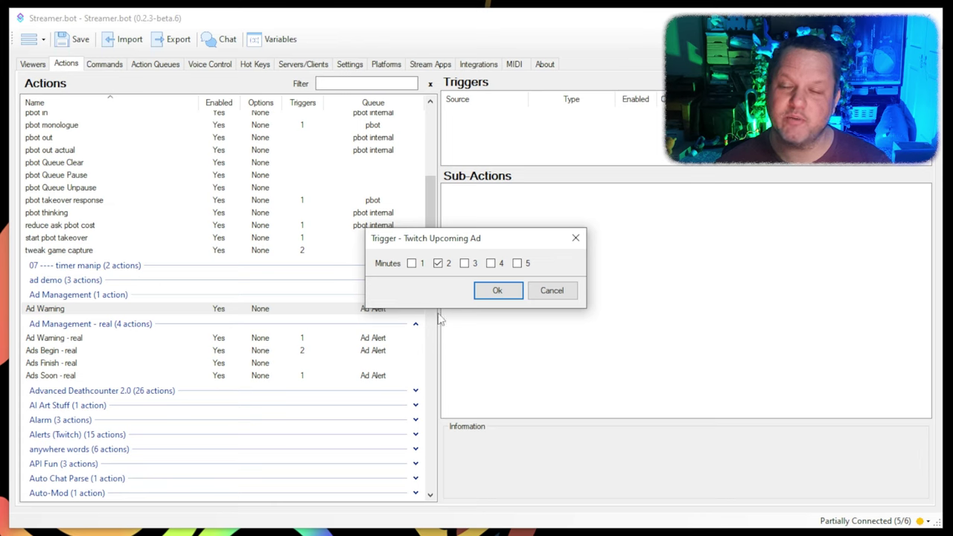
left_click(499, 290)
- Add a Twitch channel message sub-action to Ad Warning with the text "Ads are coming in %minutes% minutes", sent from the Bot account
right_click(447, 194)
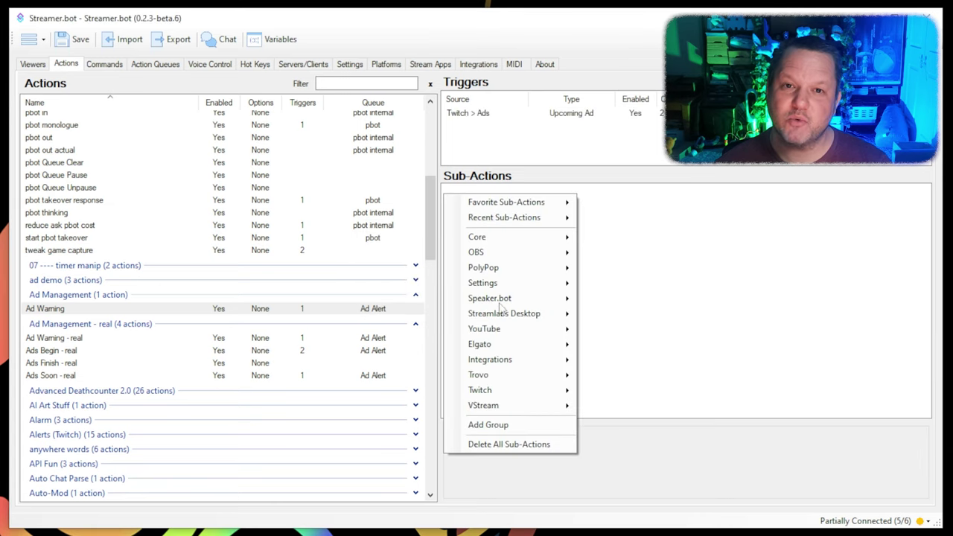
mouse_move(507, 395)
mouse_move(614, 437)
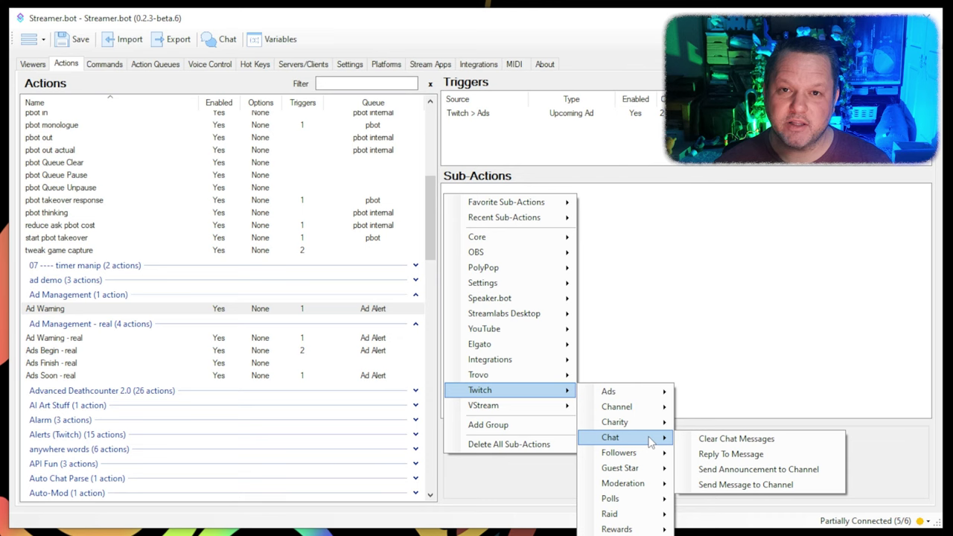
left_click(765, 486)
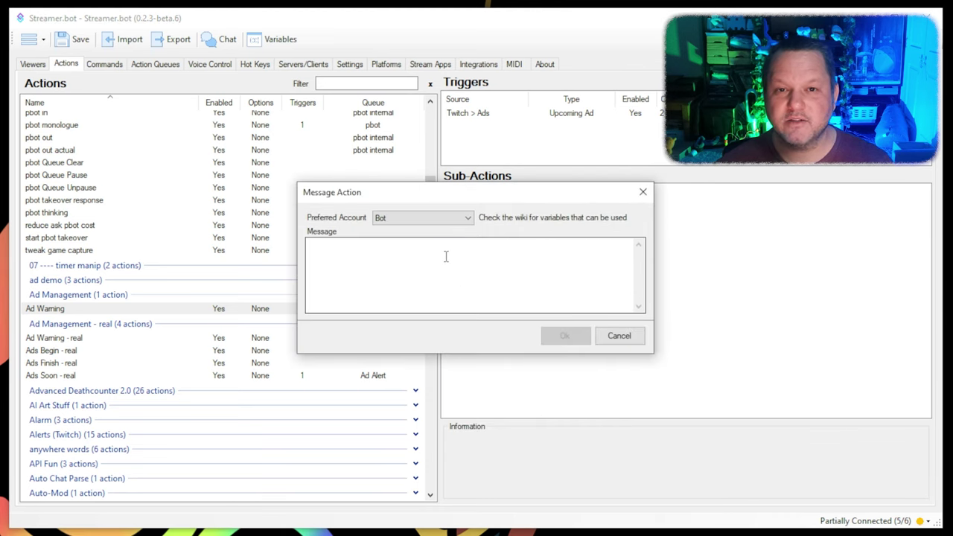
left_click(445, 255)
type("Ad")
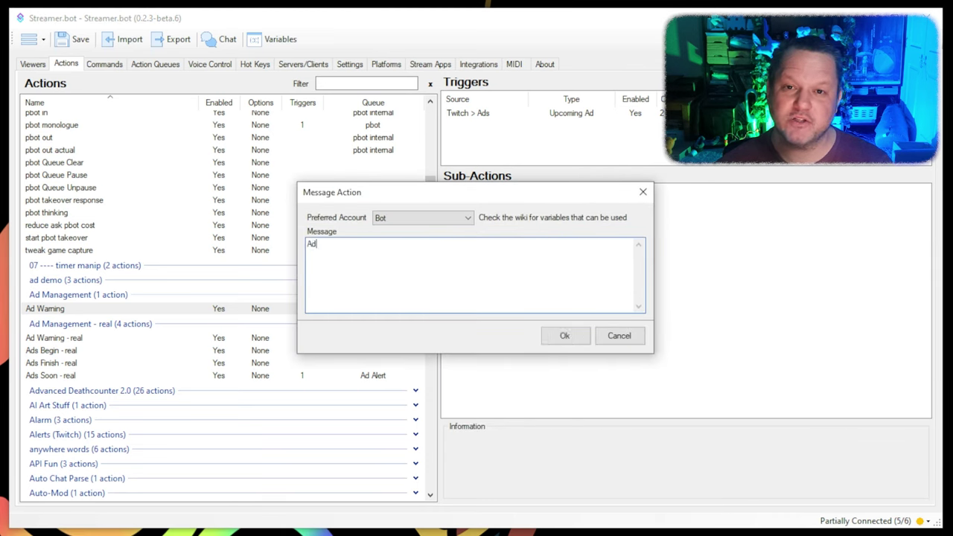
type("s are coming ")
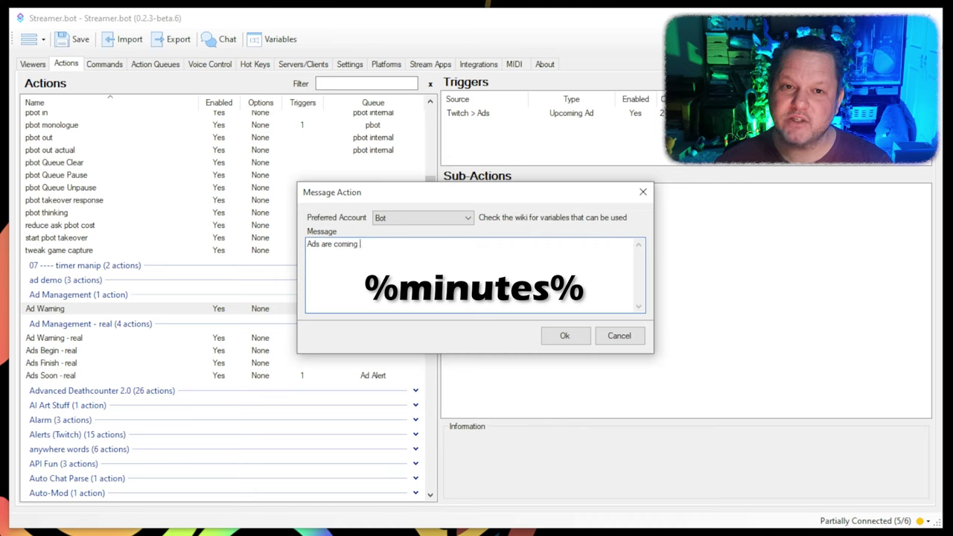
type("in %minut")
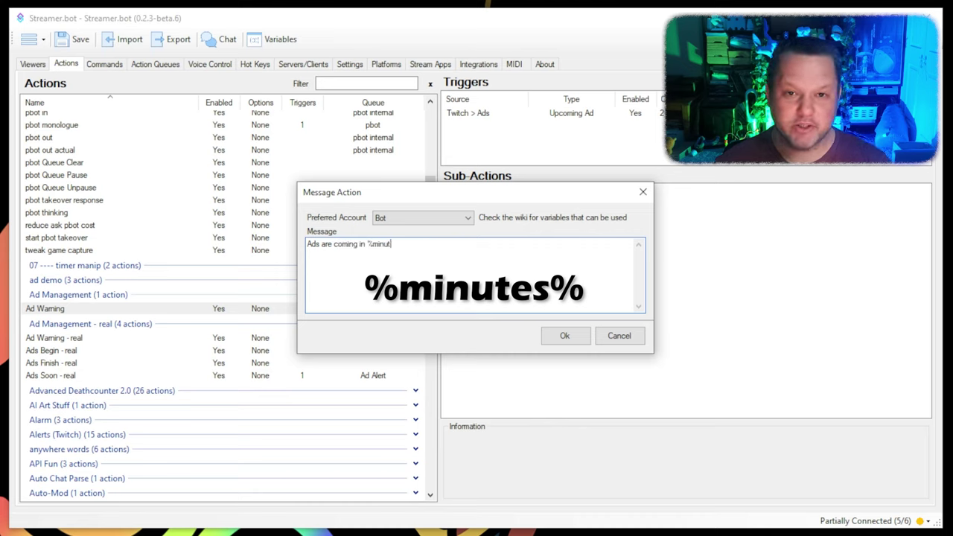
type("es% minutes")
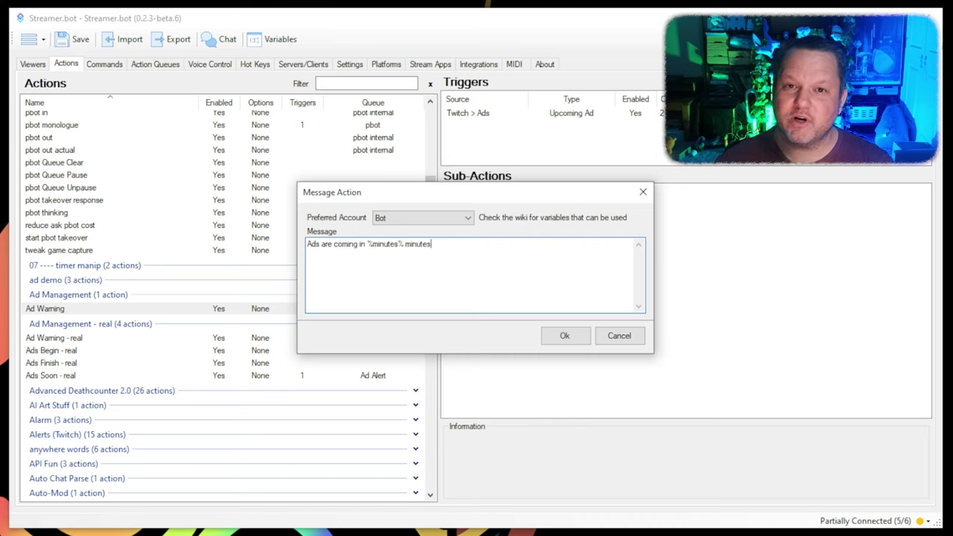
left_click(564, 336)
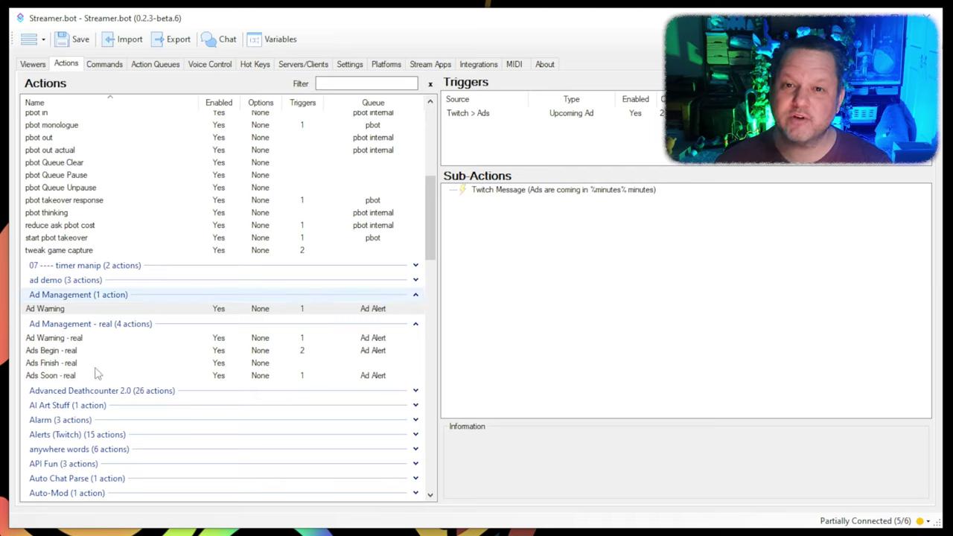
- Add an action named Ads Soon in the same group as Ad Warning, assigned to the Ad Alert queue
right_click(82, 308)
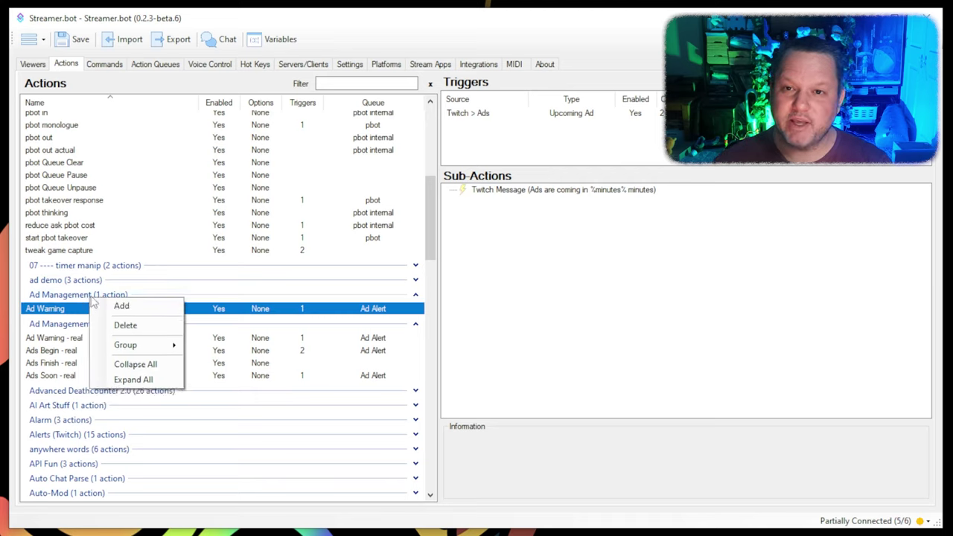
left_click(121, 305)
type("Ads Soon")
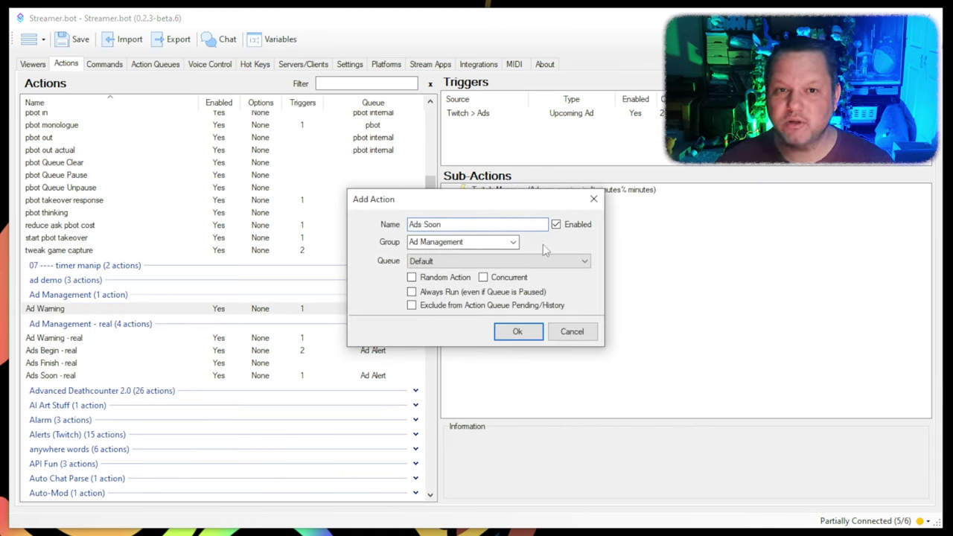
left_click(556, 262)
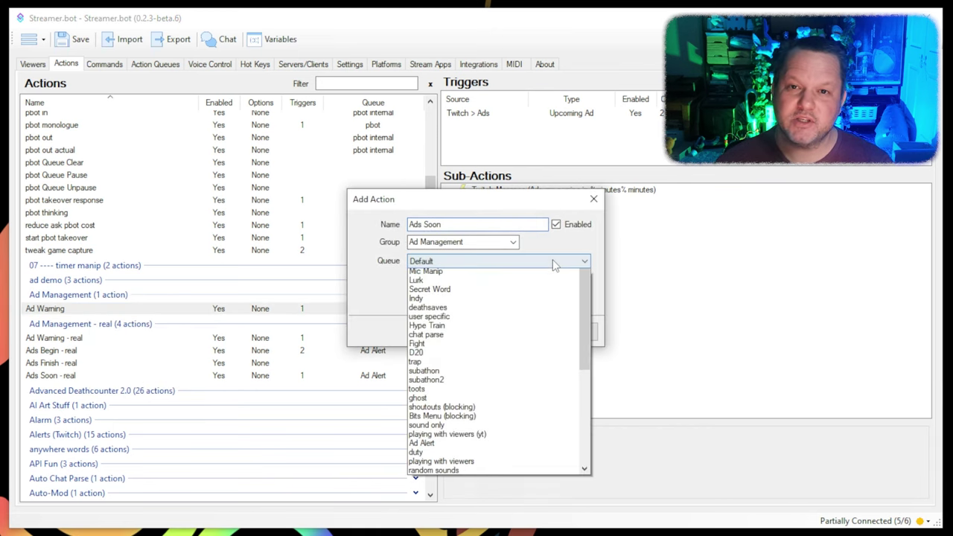
left_click(428, 513)
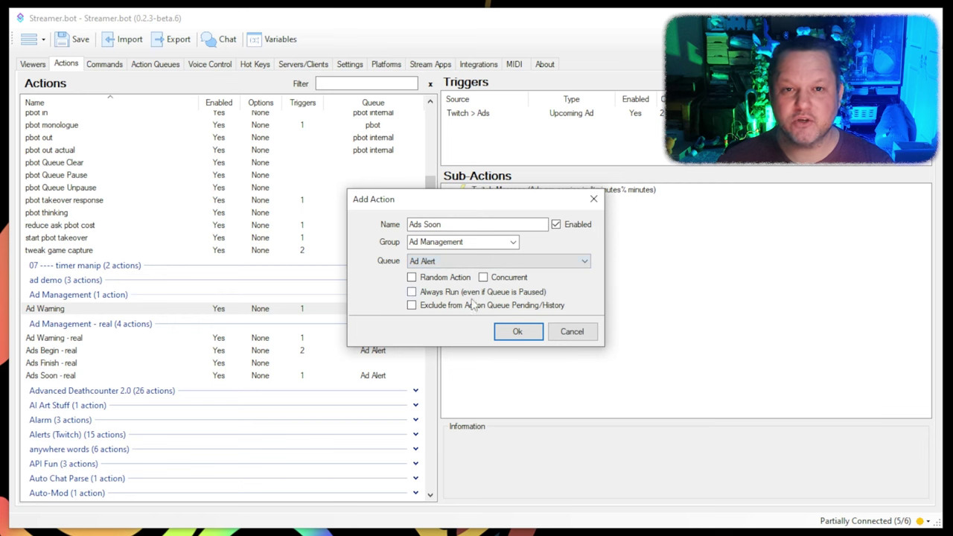
left_click(518, 332)
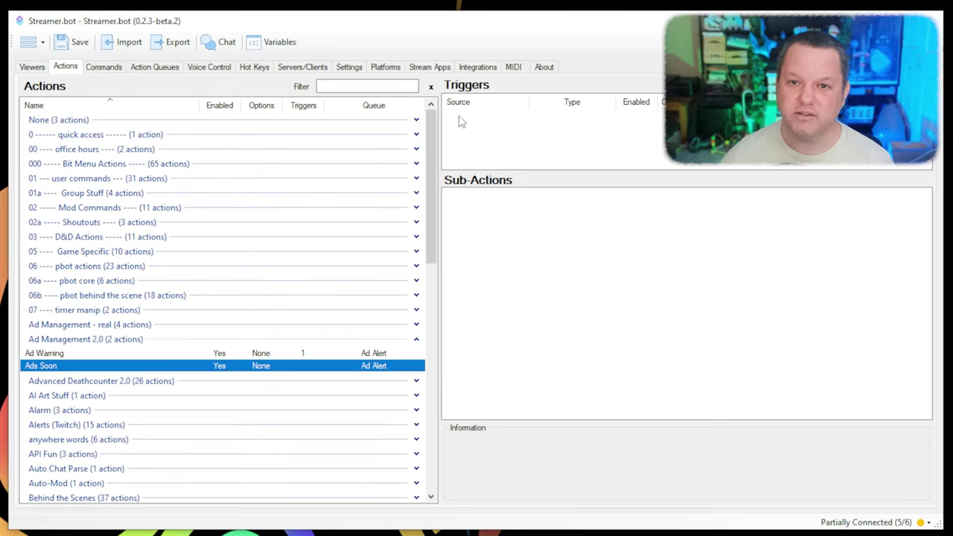
- Add the Twitch Ad Mid Roll trigger to the Ads Soon action
right_click(458, 118)
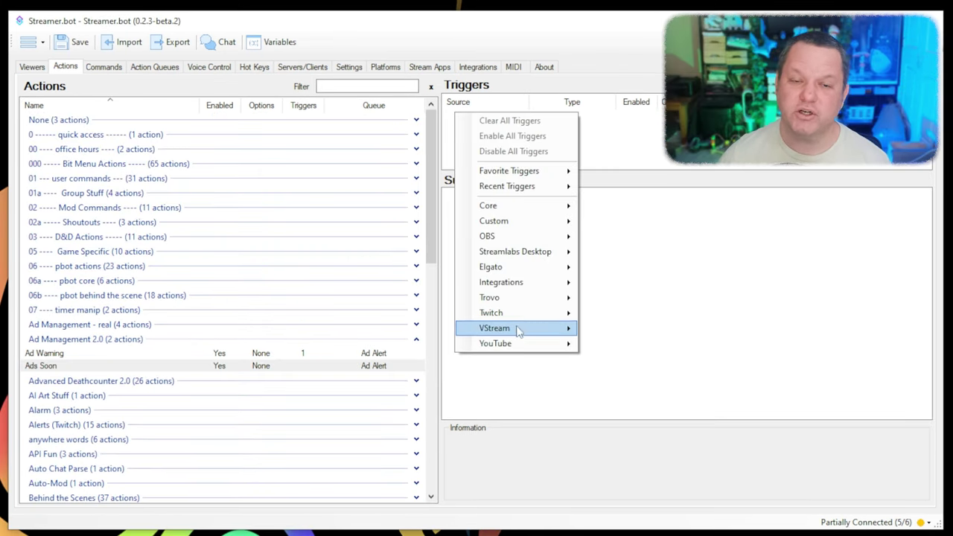
mouse_move(519, 316)
mouse_move(611, 313)
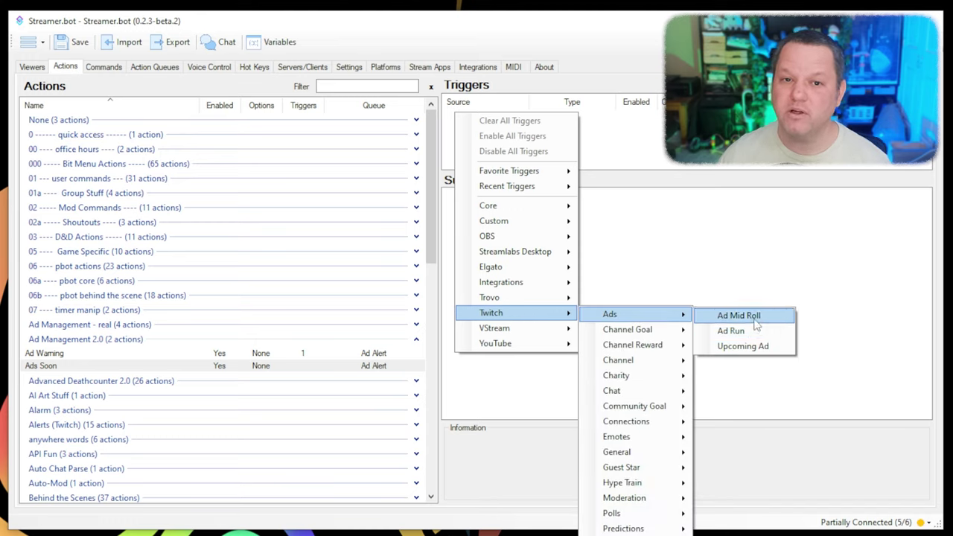
left_click(754, 318)
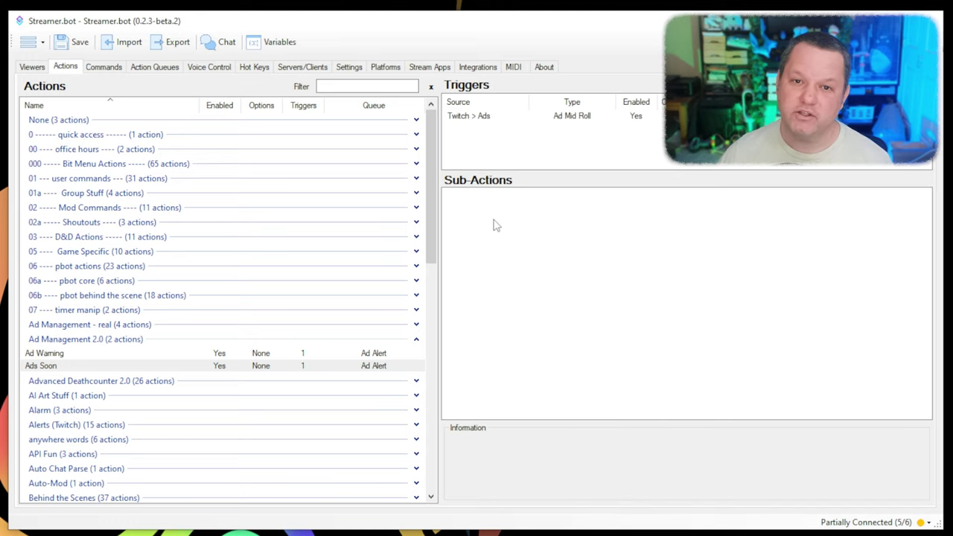
- Add a Play Sound sub-action to Ads Soon using abc-after-these-messages-well-be-right-back-cowboy-1988-bumper.mp3, with Finish playing before continuing disabled
right_click(450, 200)
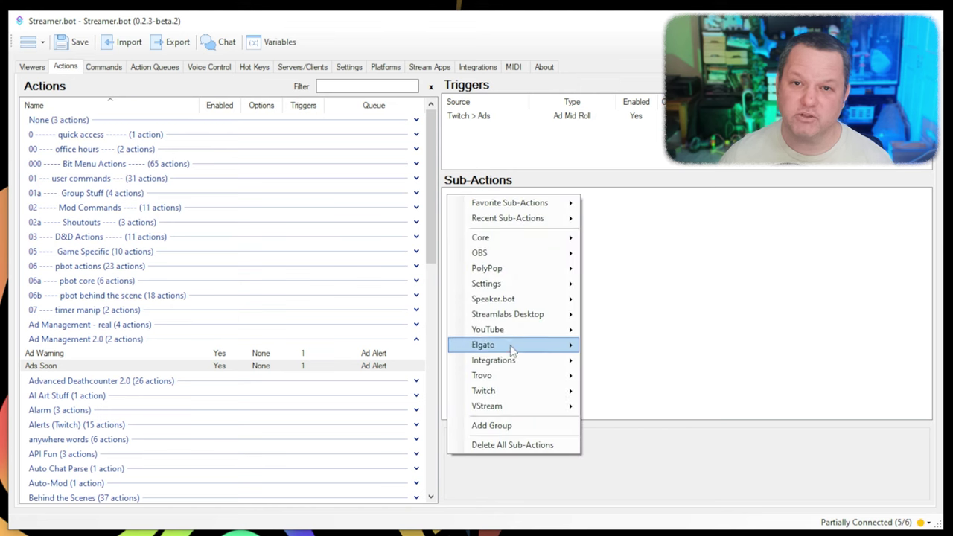
mouse_move(506, 241)
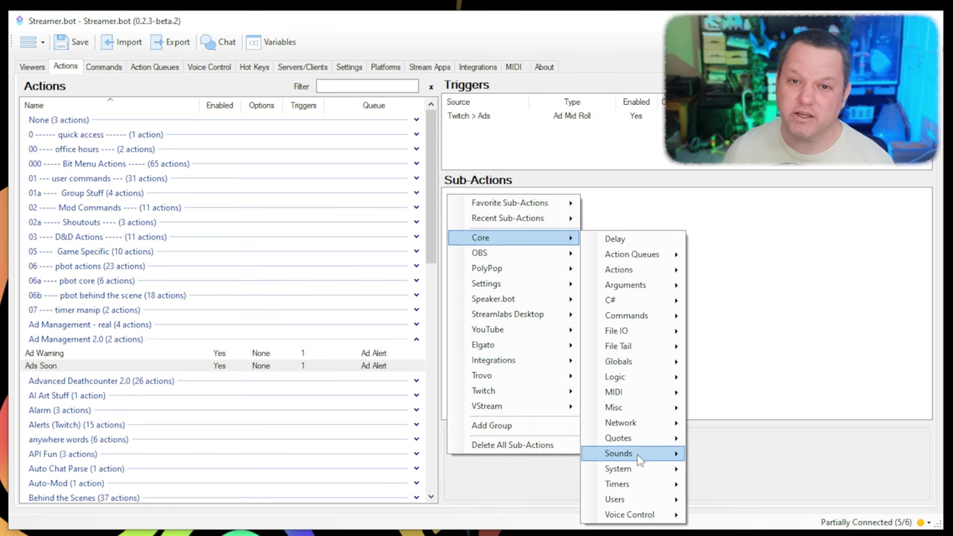
mouse_move(640, 407)
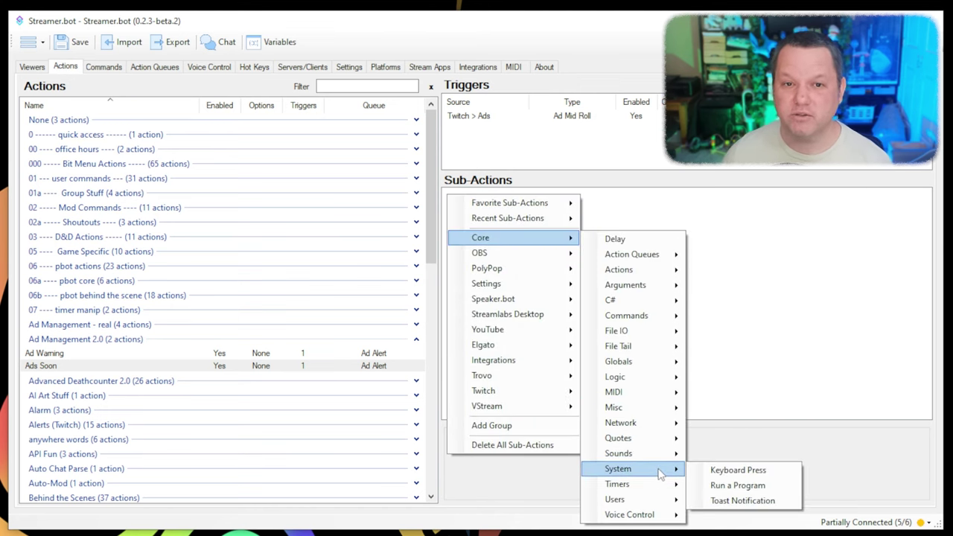
mouse_move(667, 455)
left_click(728, 455)
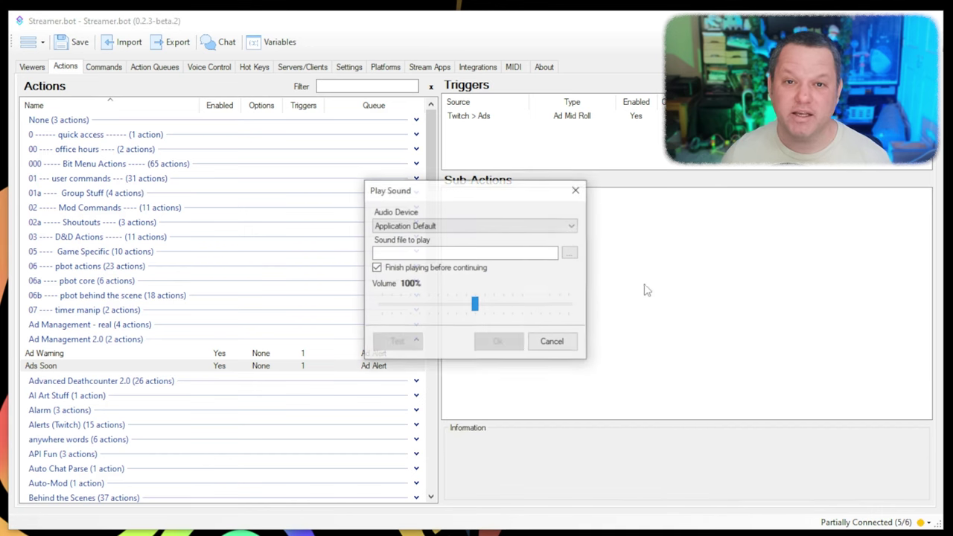
left_click(571, 251)
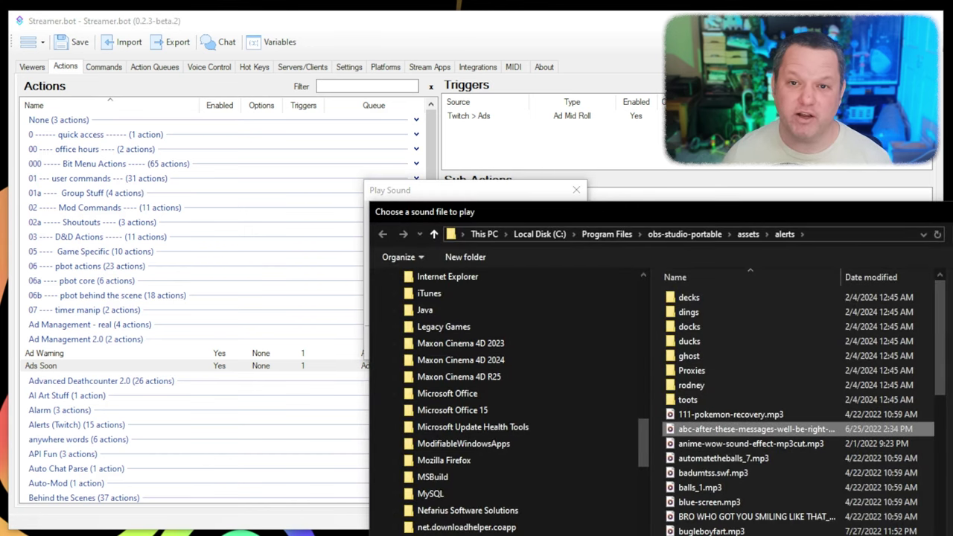
double_click(744, 429)
left_click(390, 270)
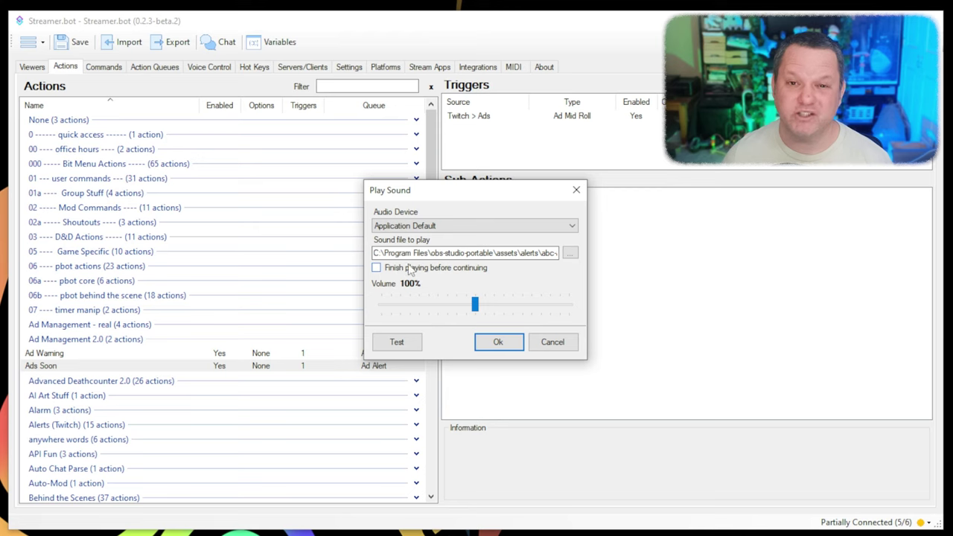
left_click(519, 349)
- Add an action named Ads Begin in the Ad Management 2.0 group, assigned to the Ad Alert queue
right_click(58, 364)
left_click(100, 347)
type("Ads Begin")
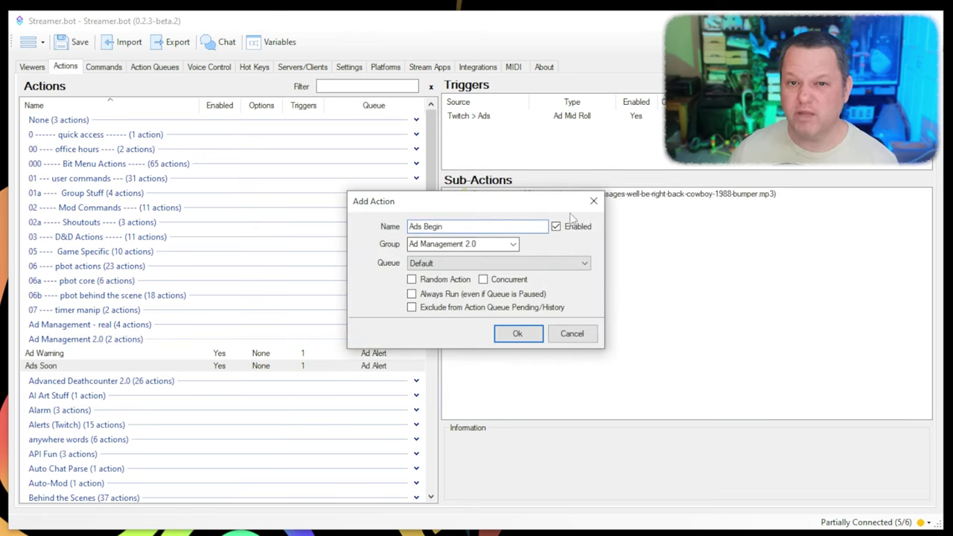
left_click(499, 263)
left_click(511, 334)
left_click(517, 333)
- Add an action named Ads Finish in the Ad Management 2.0 group, assigned to the Ad Alert queue
right_click(105, 344)
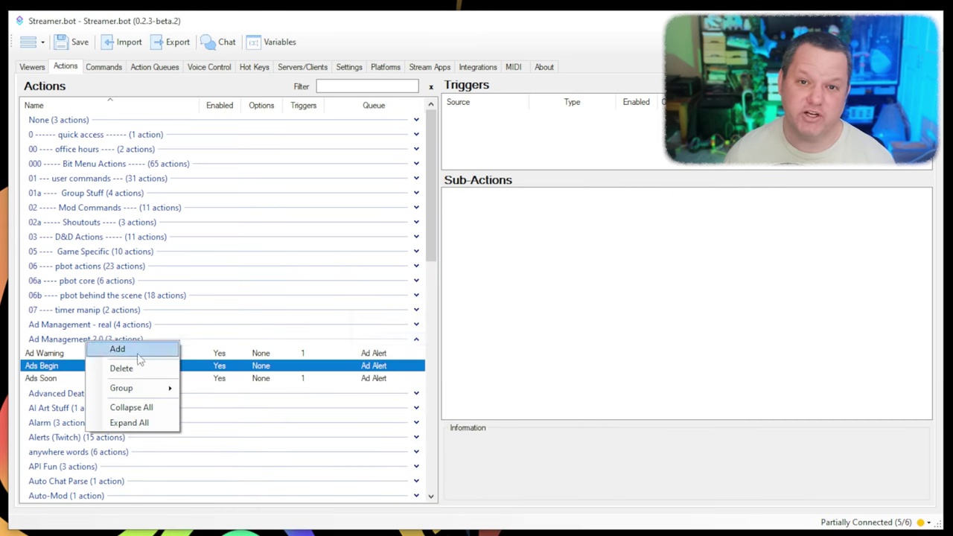
left_click(119, 347)
type("Ads Finish")
left_click(499, 263)
left_click(521, 494)
left_click(517, 333)
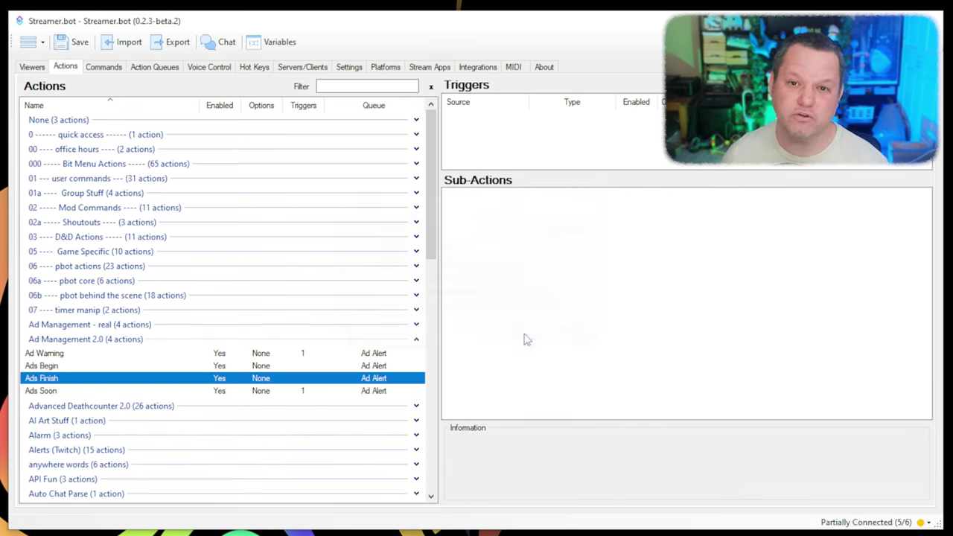
- Add the Twitch Ad Run trigger to the Ads Begin action
double_click(44, 365)
left_click(511, 334)
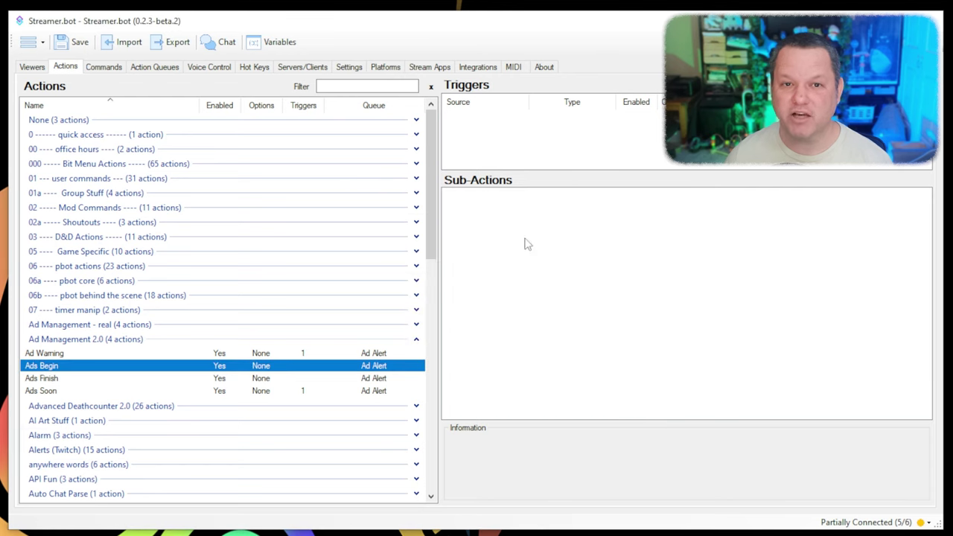
right_click(450, 117)
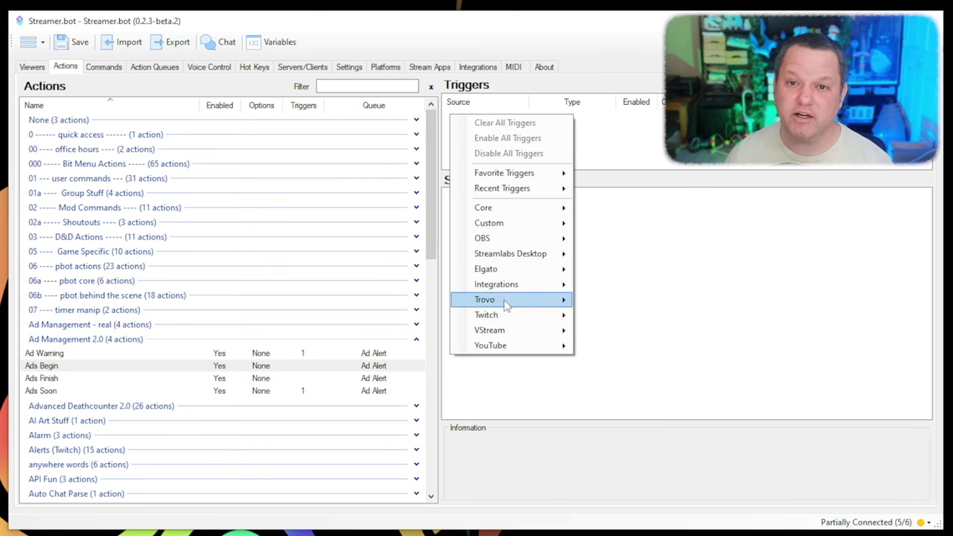
mouse_move(499, 315)
mouse_move(634, 313)
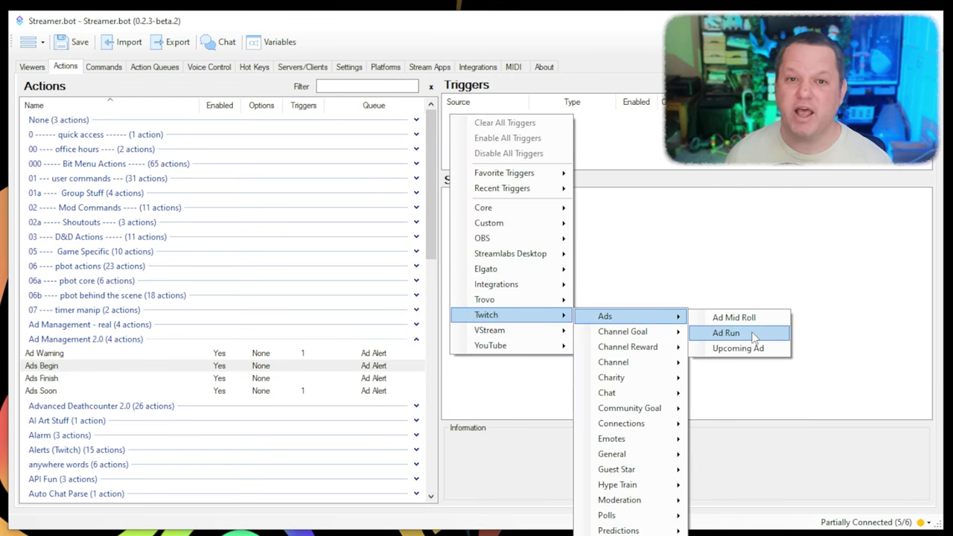
left_click(755, 334)
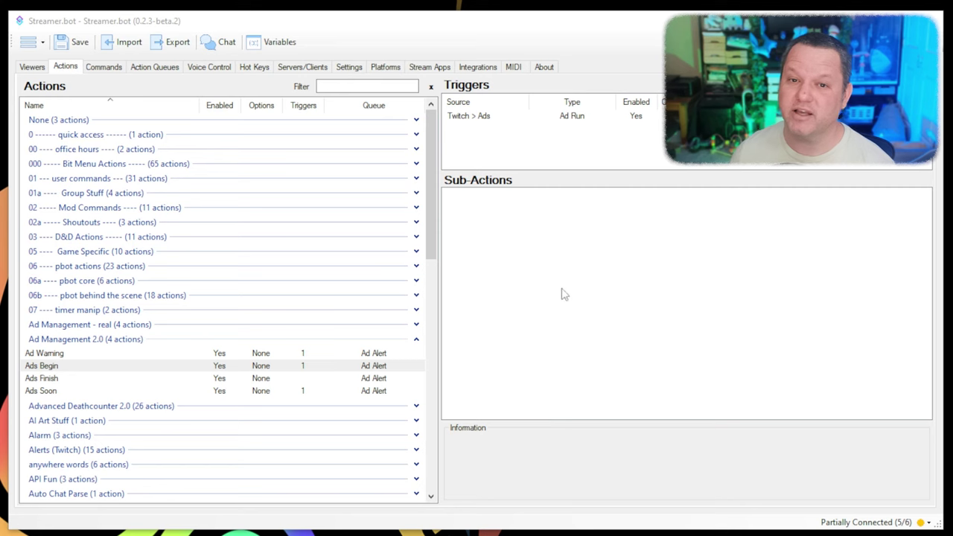
- Add a Twitch Create Stream Marker sub-action to Ads Begin with the description "Ads Running"
right_click(451, 196)
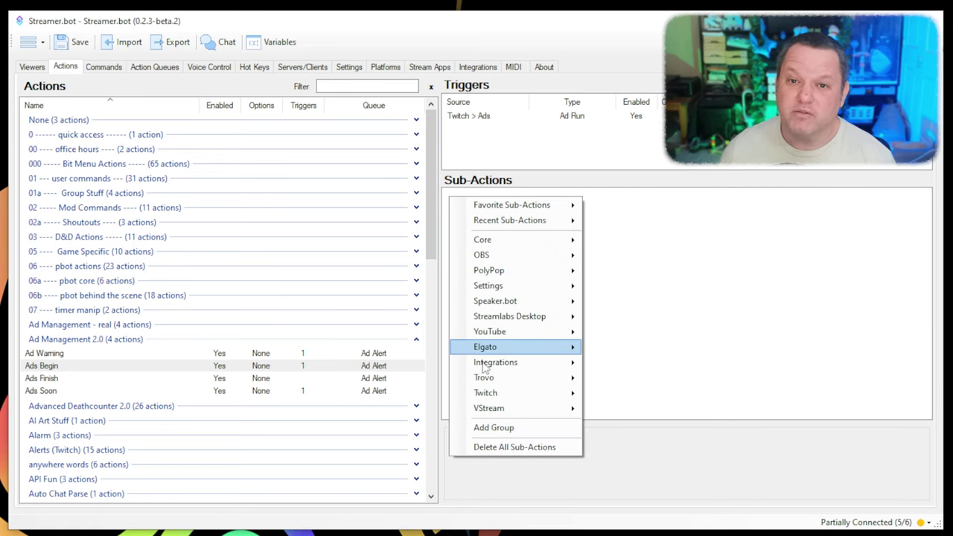
mouse_move(485, 392)
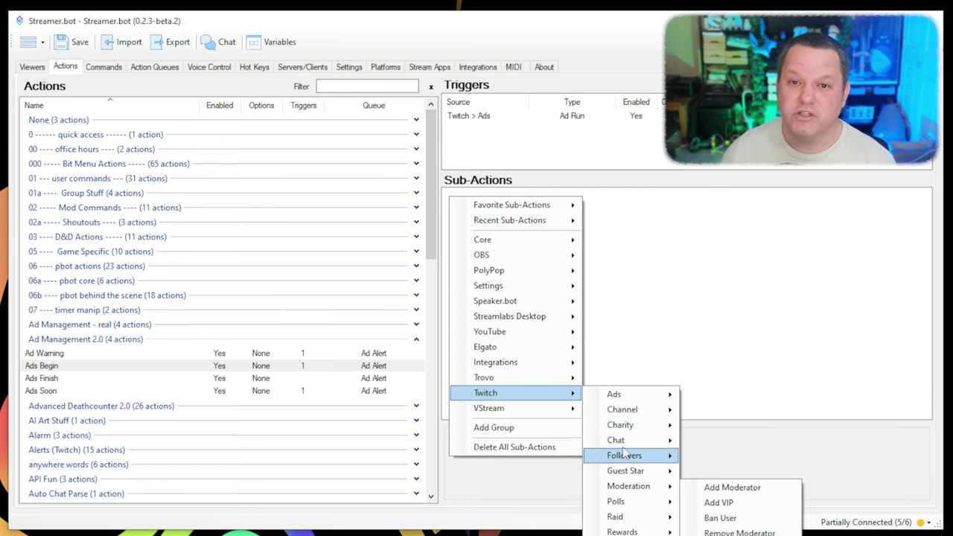
mouse_move(629, 411)
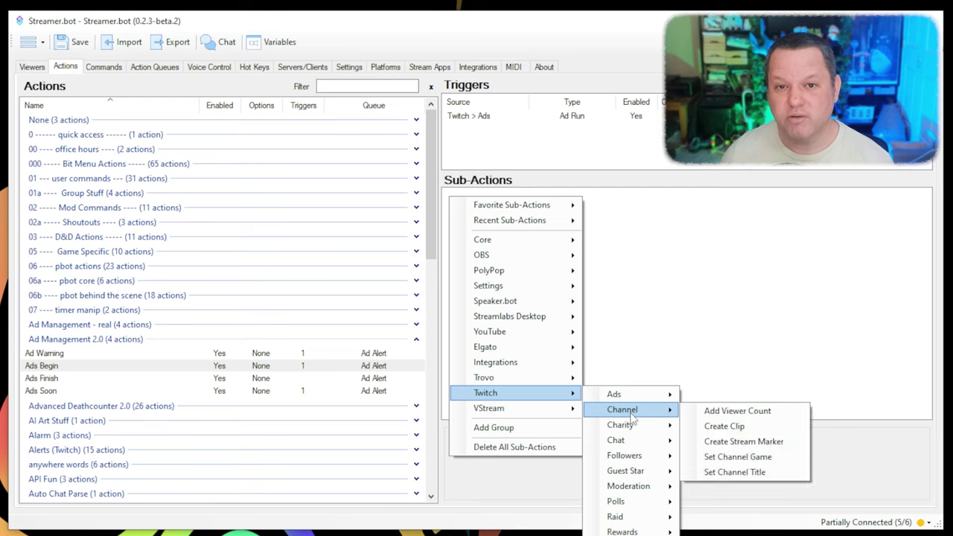
left_click(736, 443)
type("Ads Running")
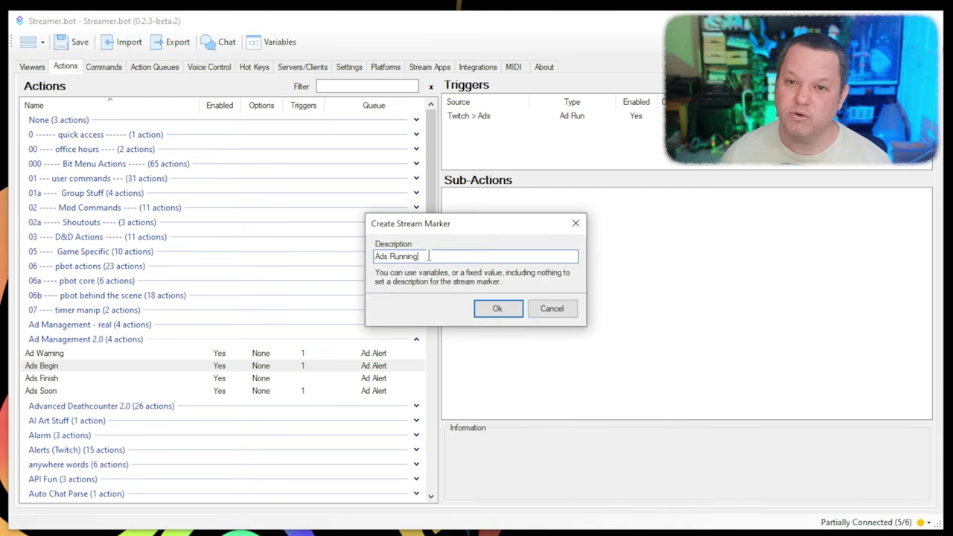
left_click(511, 309)
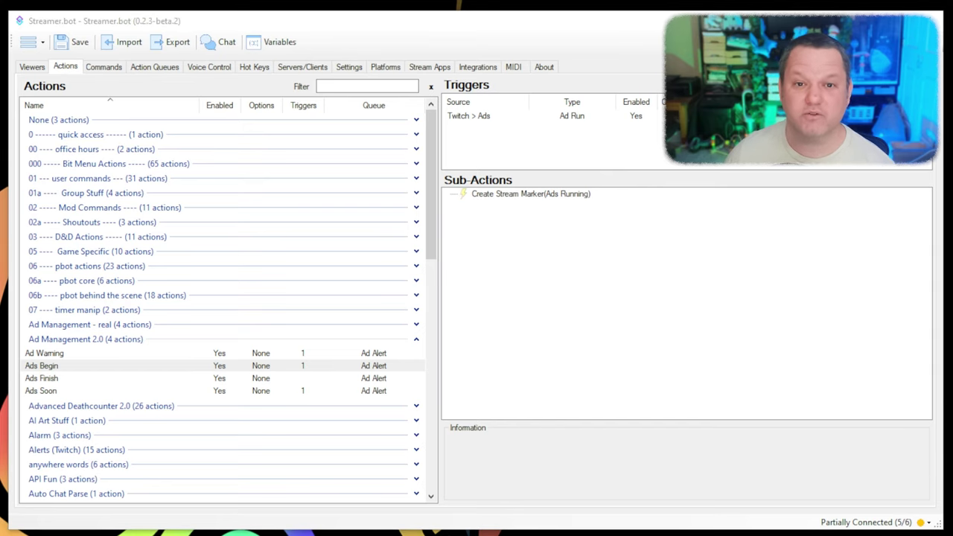
- Add a Twitch message sub-action to Ads Begin from the Bot account: "Ads are running for %adLength% seconds. We'll hold off on any critical gameplay for the moment."
right_click(449, 207)
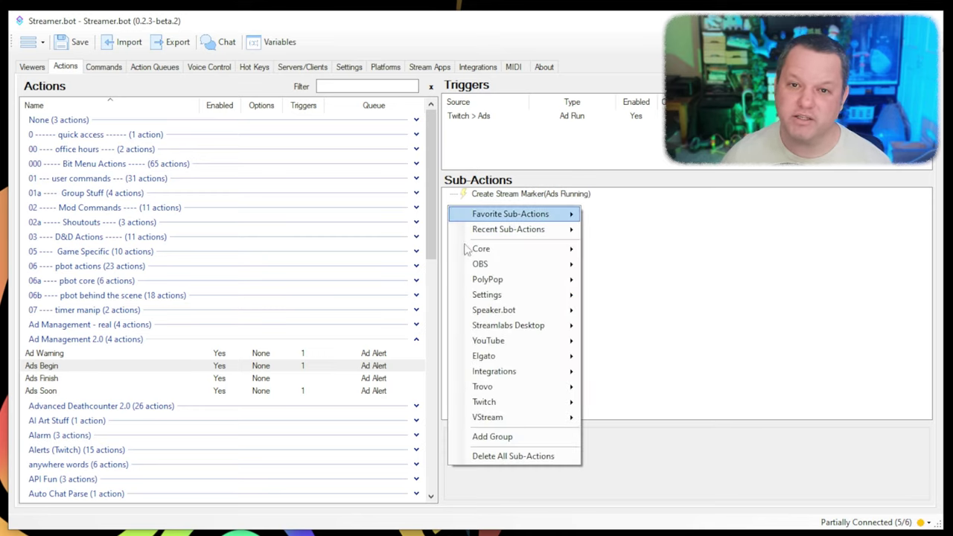
mouse_move(495, 408)
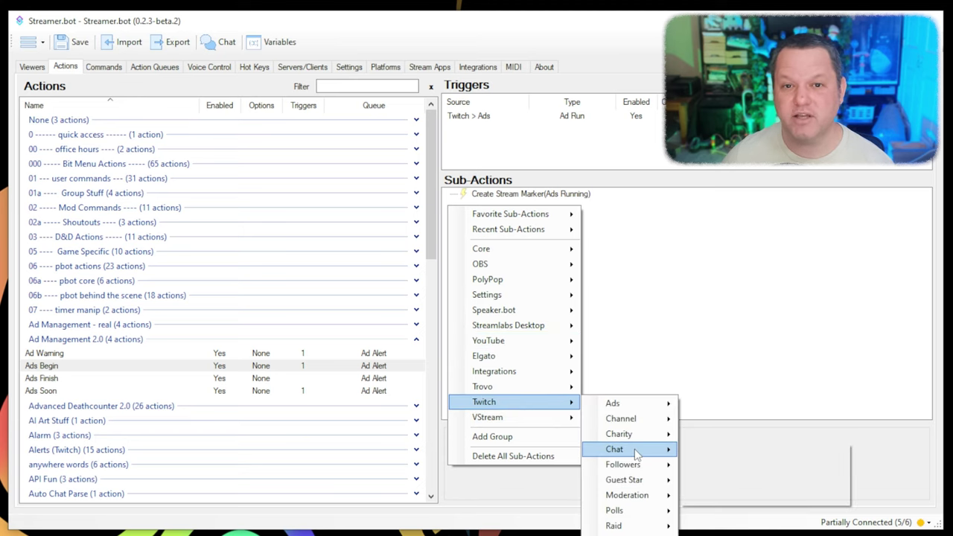
mouse_move(618, 449)
left_click(745, 496)
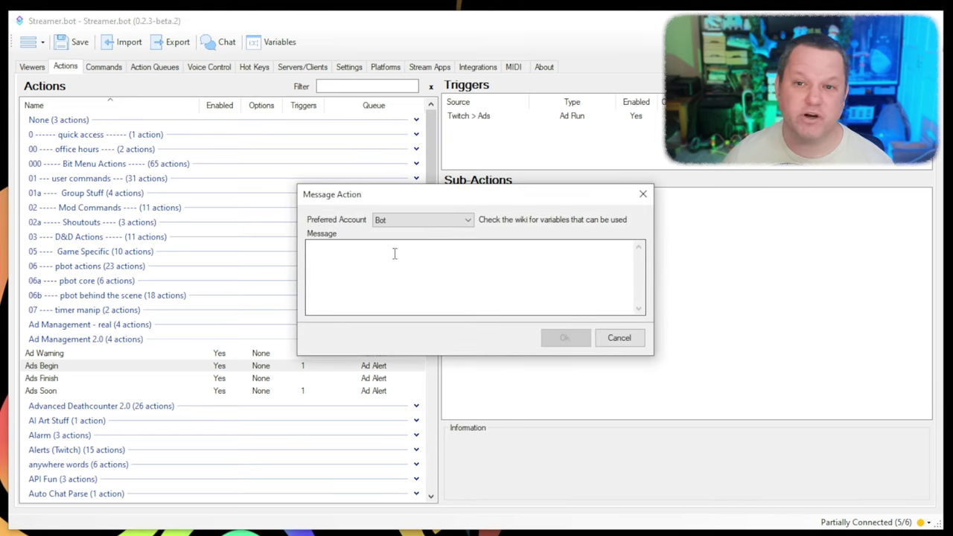
left_click(364, 251)
type("Ads are running for %adLength% seconds. We'll hold off on any critical gameplay for the moment.")
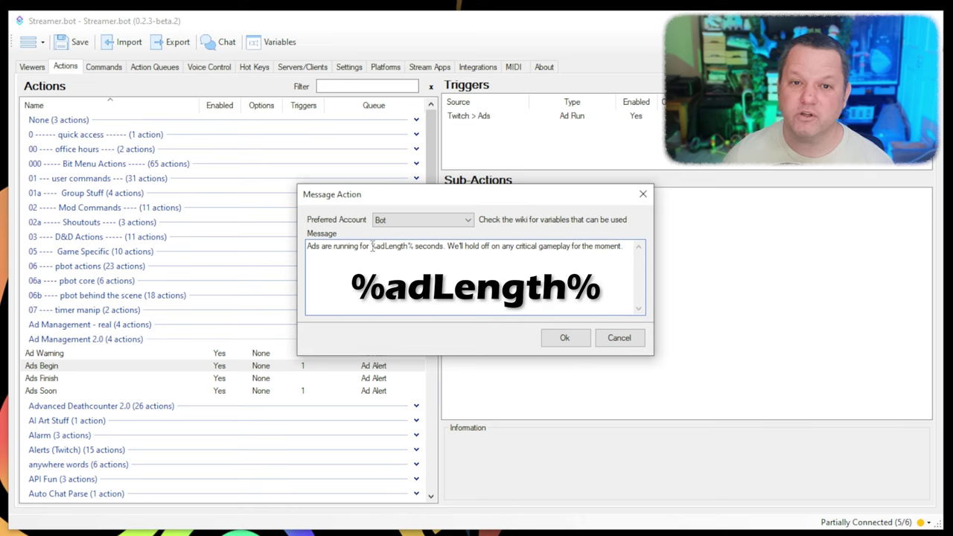
left_click_drag(371, 246, 408, 251)
left_click(412, 250)
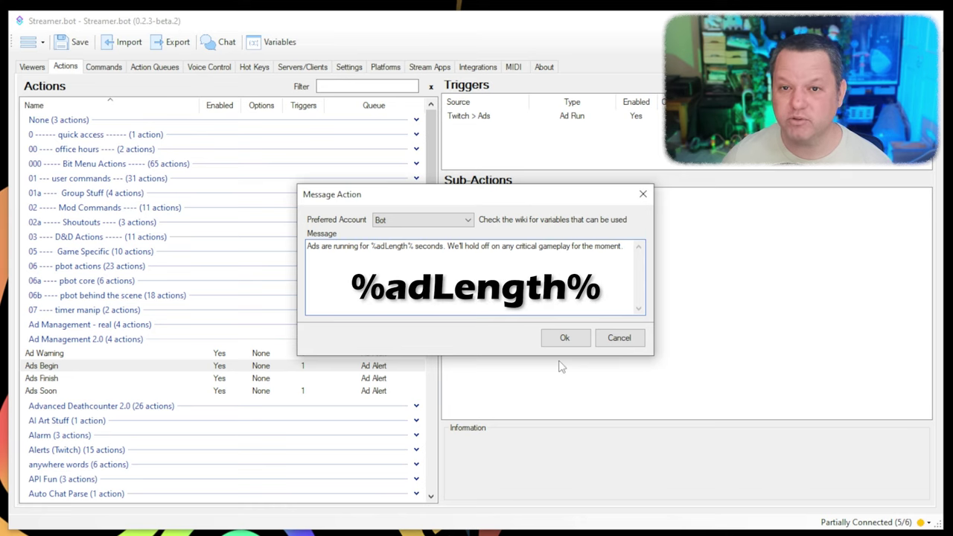
key("alt+Tab")
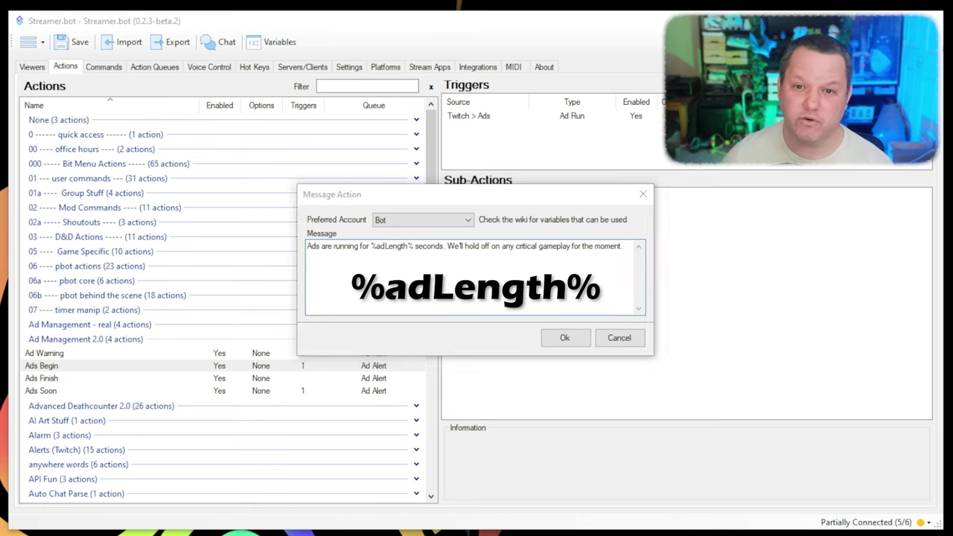
left_click(381, 262)
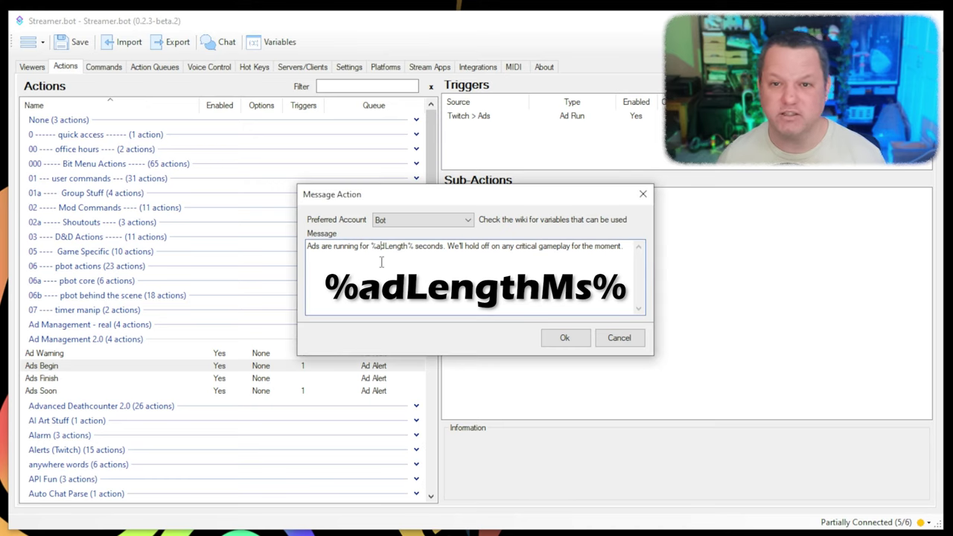
left_click(566, 338)
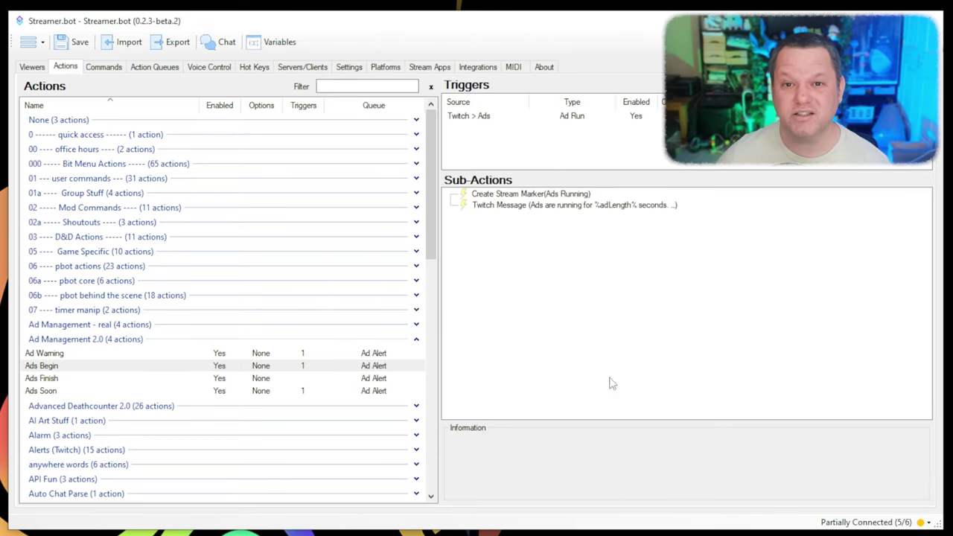
- Add a Delay sub-action to Ads Begin with the delay set to the variable %adLengthMs%
right_click(458, 220)
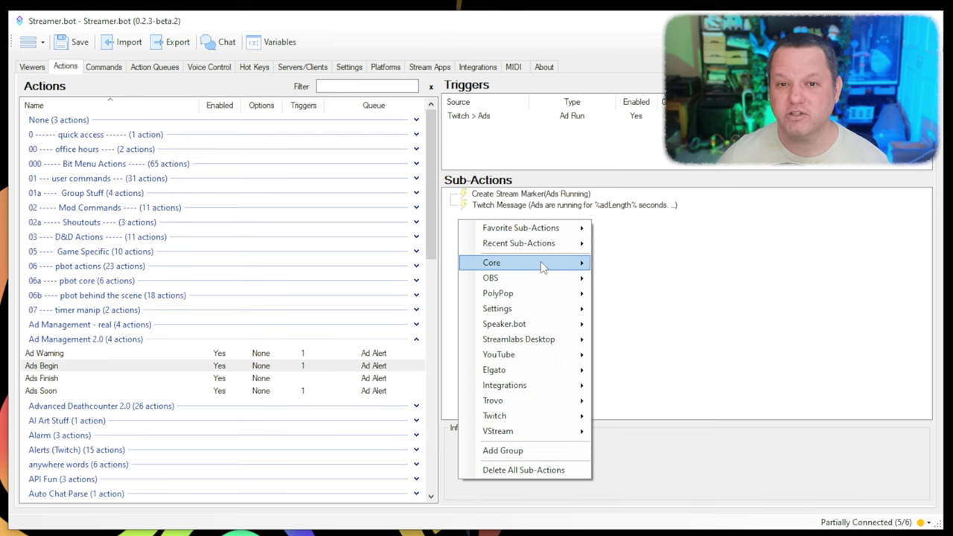
mouse_move(540, 261)
left_click(646, 265)
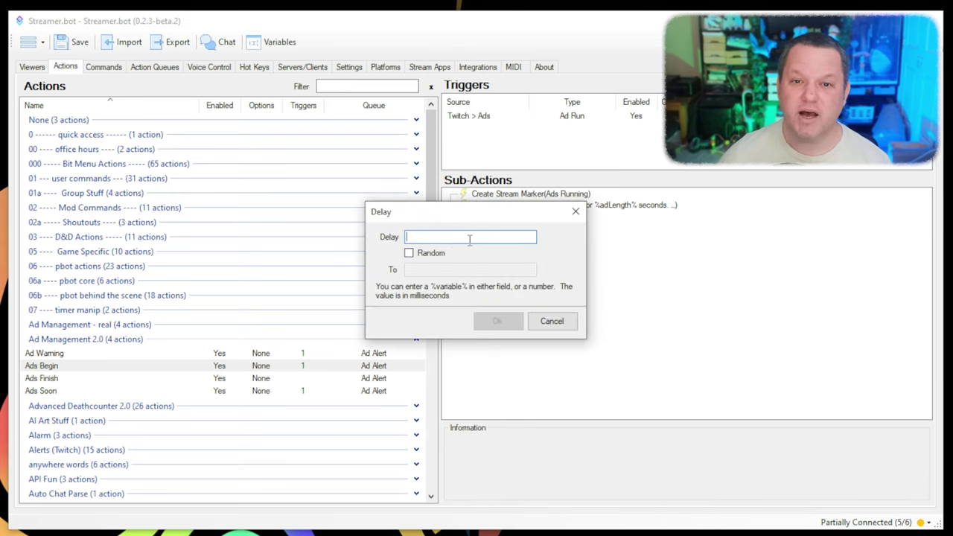
type("%adLengthMs%")
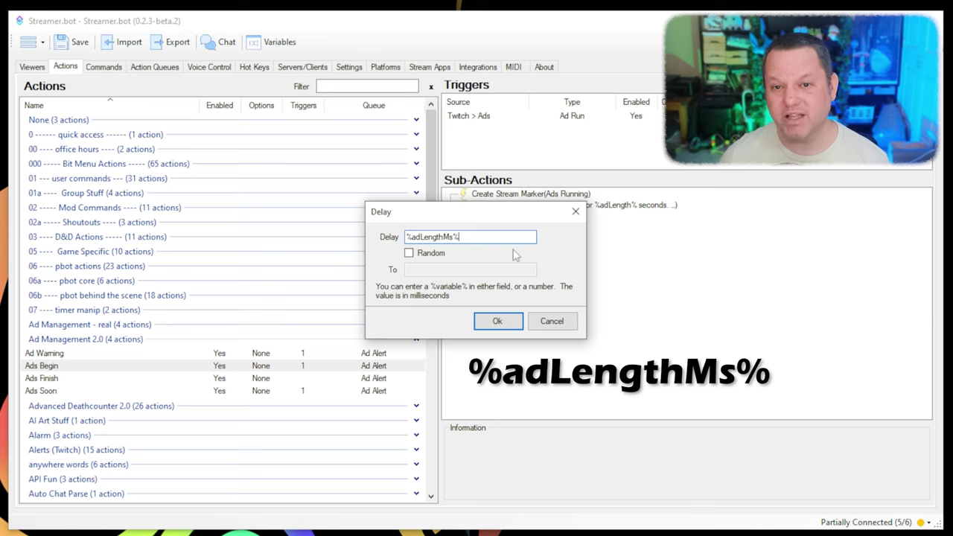
left_click(501, 323)
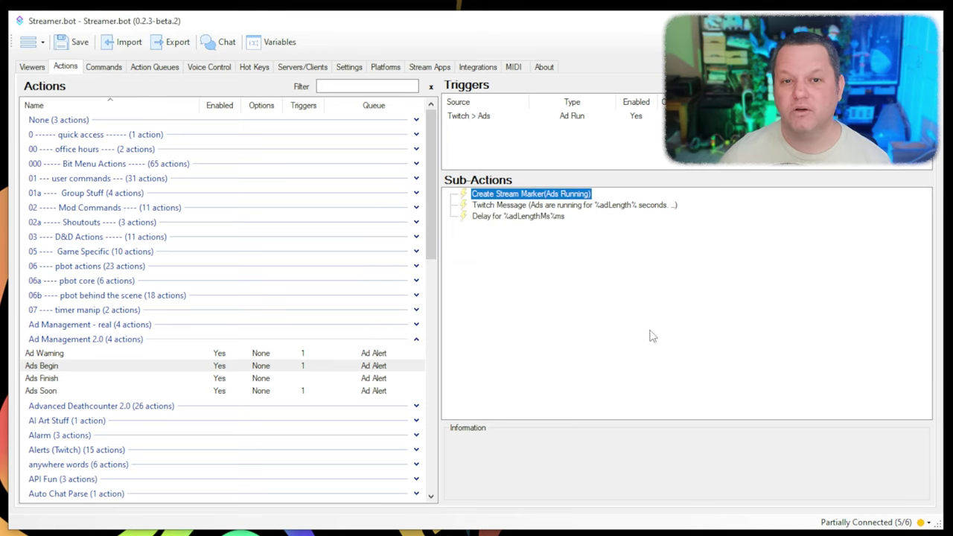
left_click(555, 266)
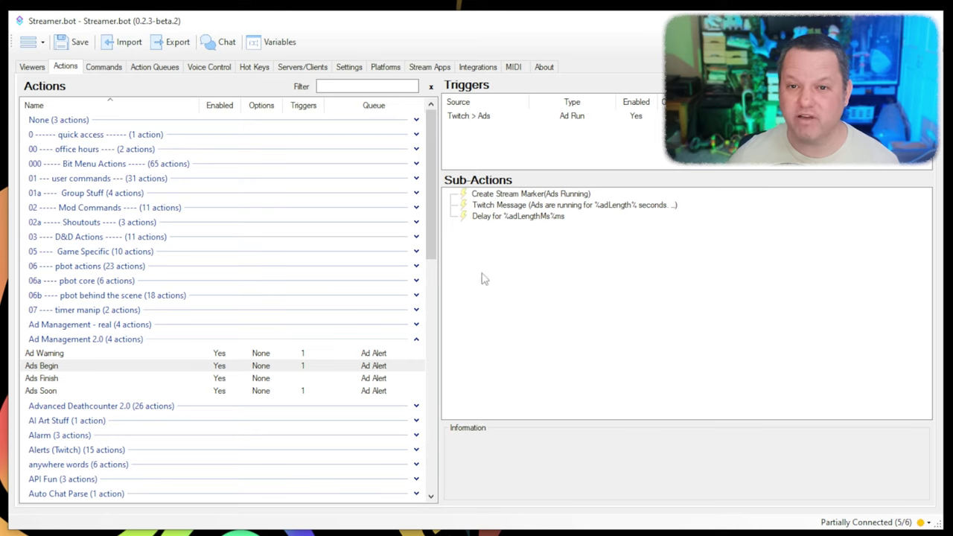
right_click(453, 229)
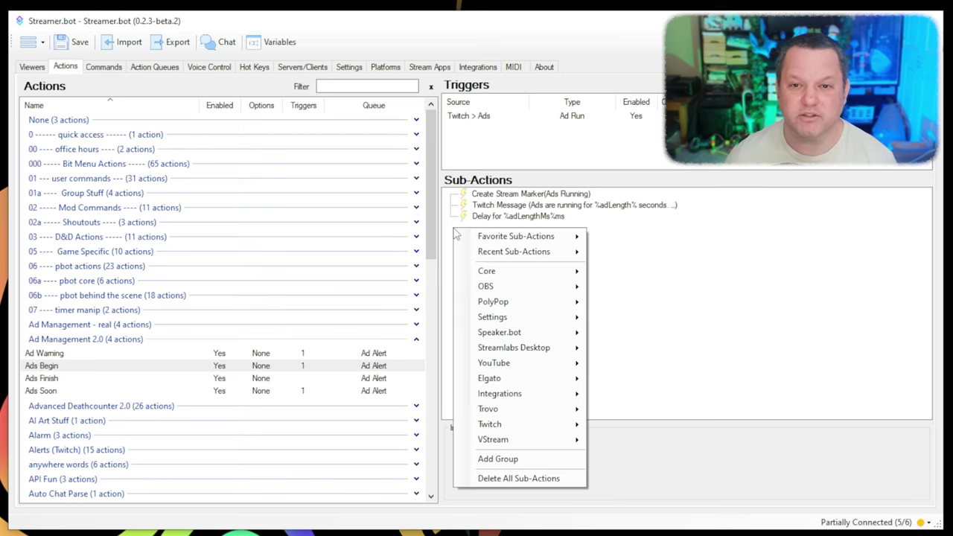
key("Escape")
double_click(521, 193)
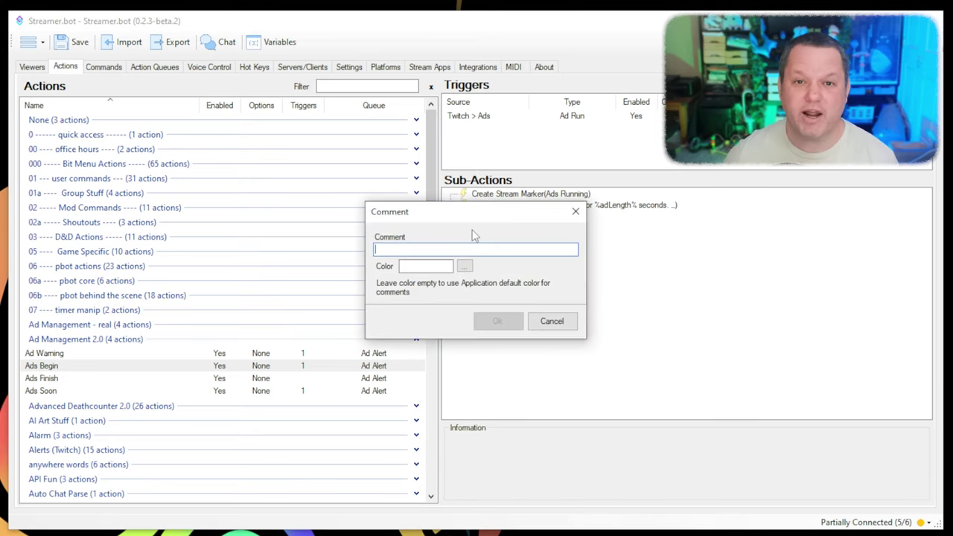
left_click(551, 321)
left_click(585, 271)
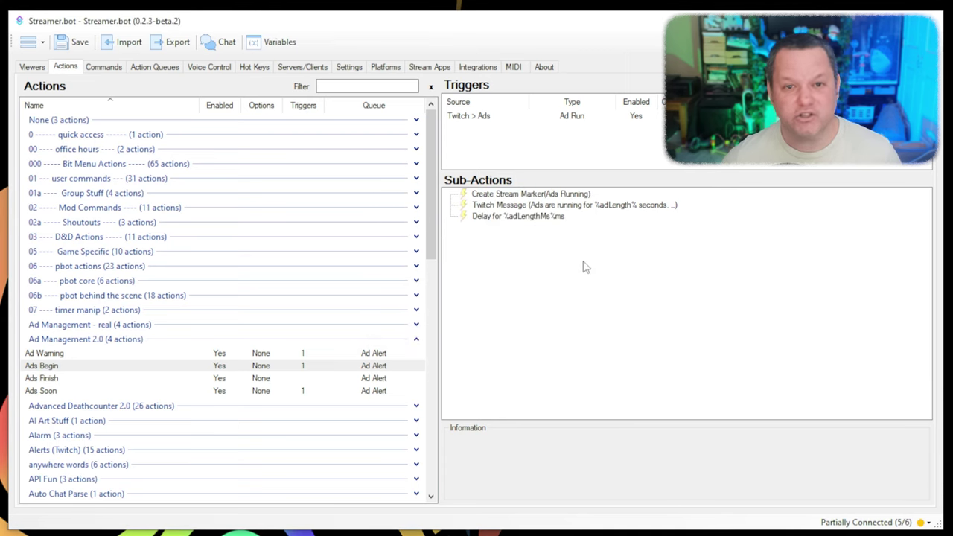
- Add a Run Action sub-action to Ads Begin that runs the Ads Finish action from Ad Management 2.0 immediately
right_click(456, 234)
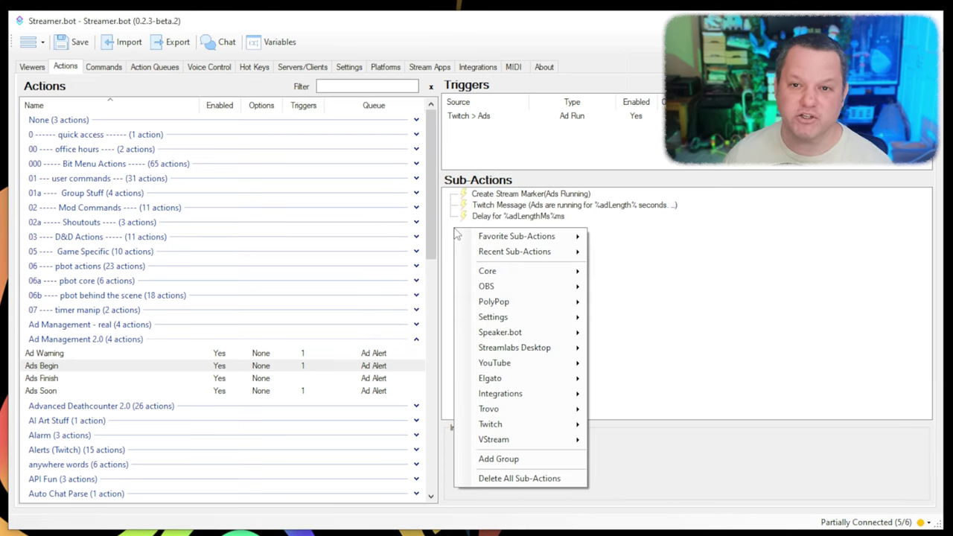
mouse_move(485, 239)
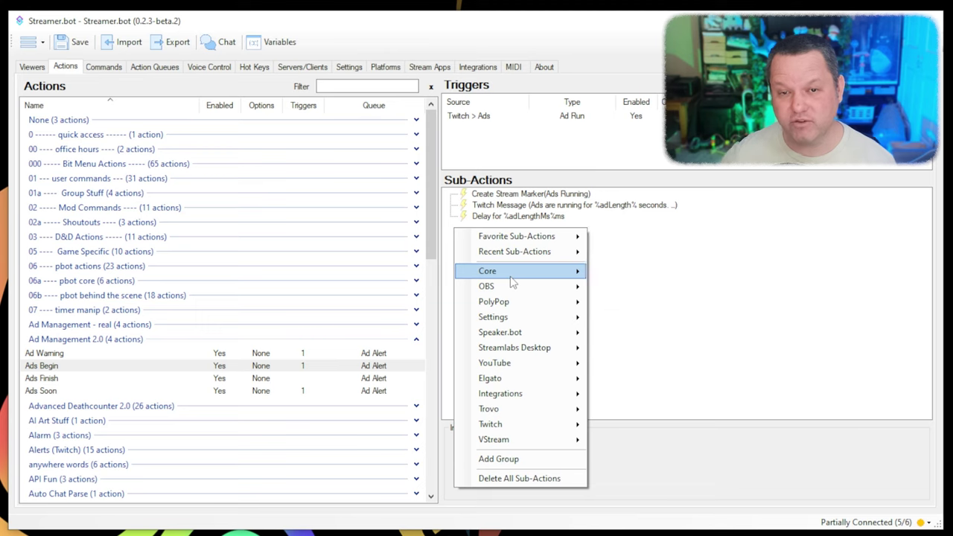
mouse_move(514, 273)
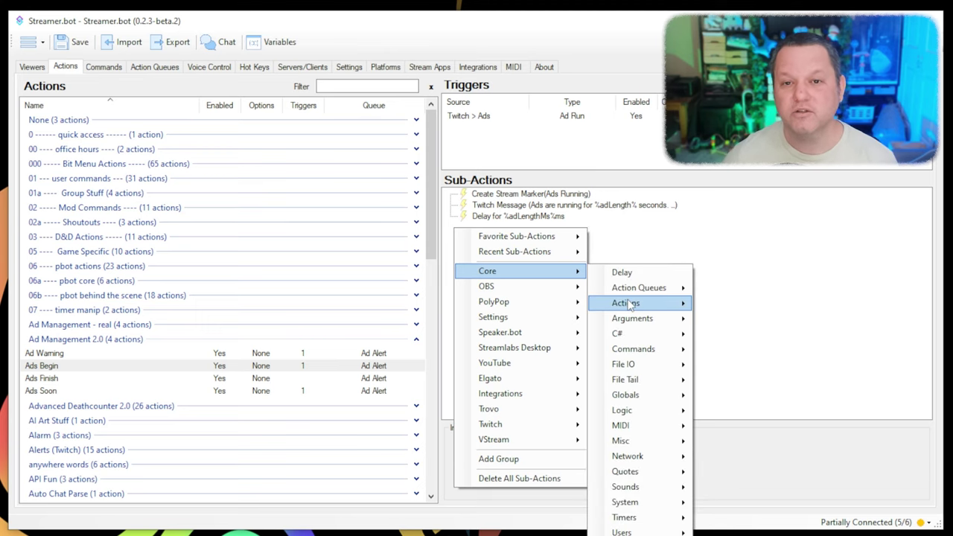
mouse_move(624, 303)
left_click(722, 336)
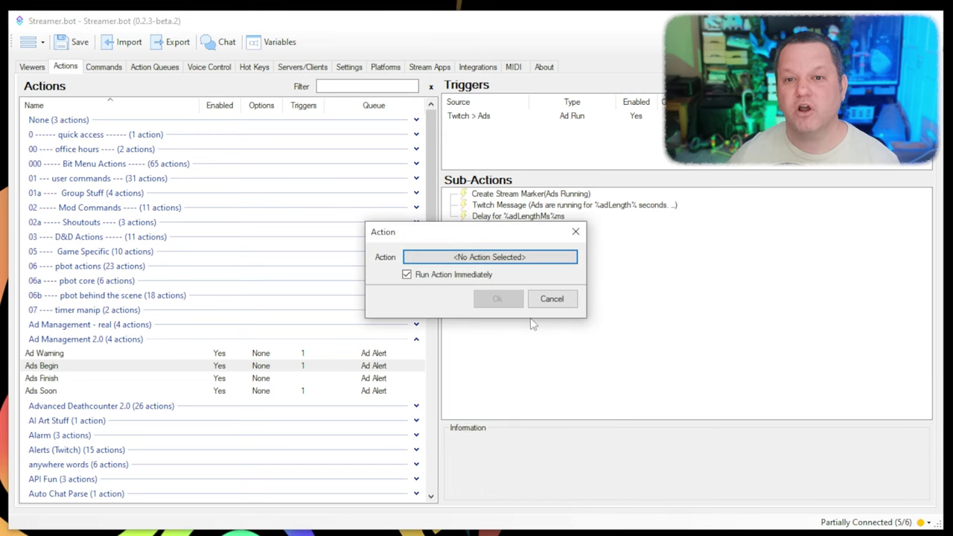
left_click(523, 256)
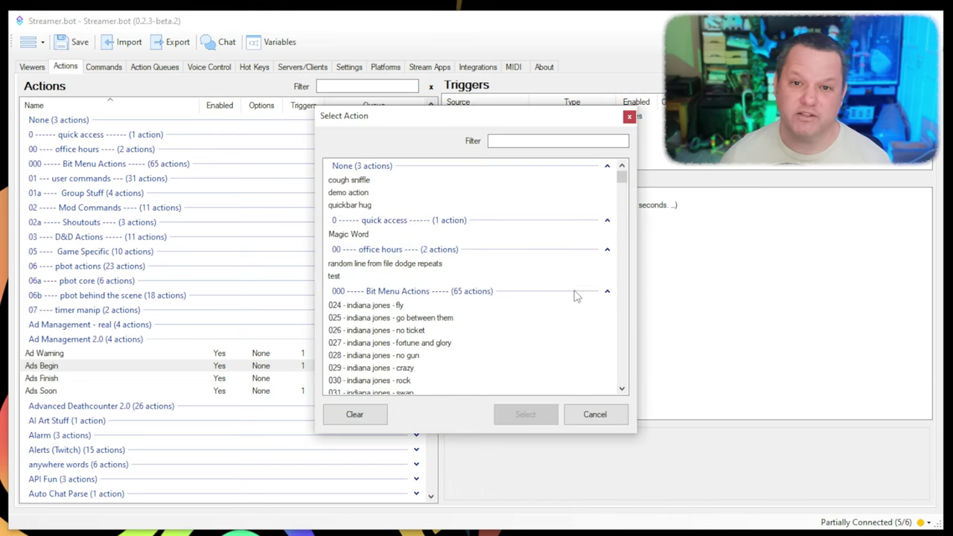
left_click(548, 139)
type("finis")
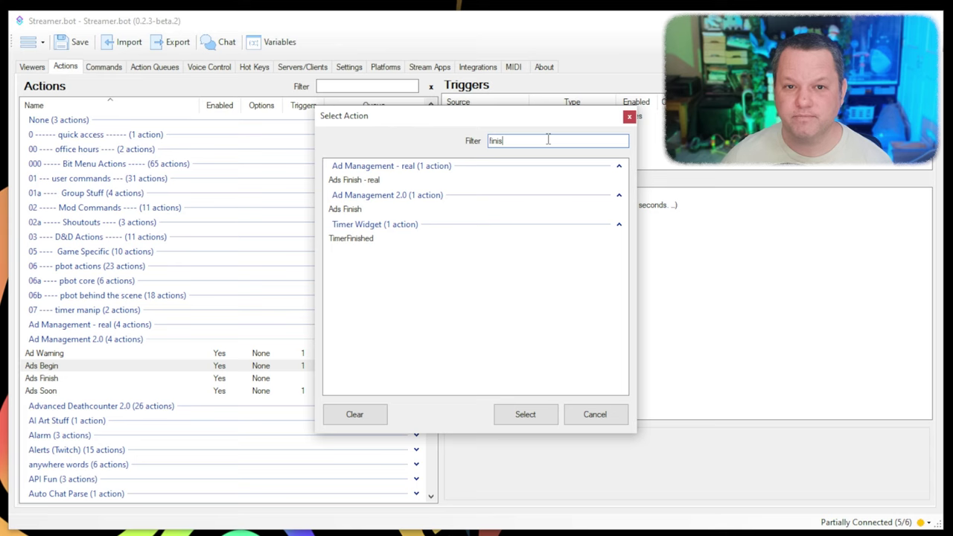
left_click(345, 209)
left_click(524, 416)
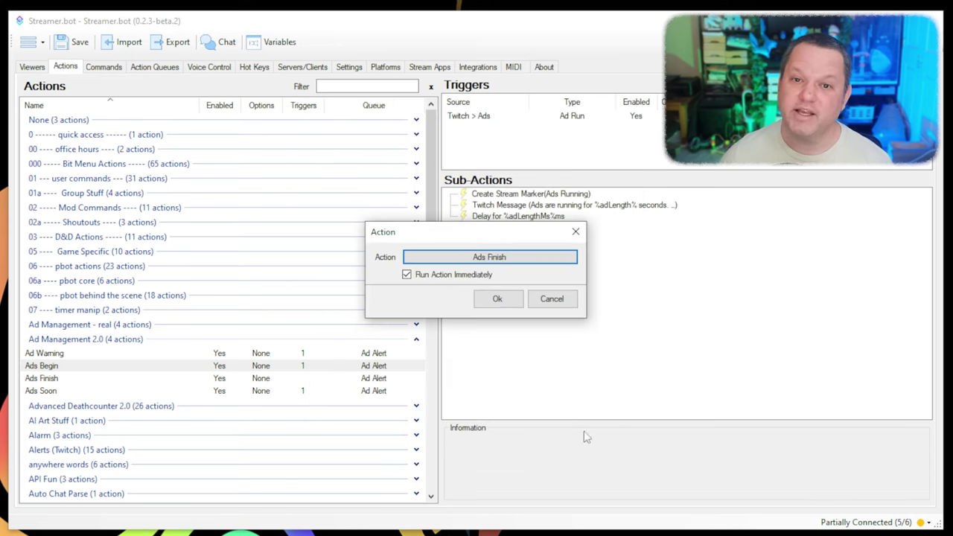
left_click(501, 299)
- Add a Twitch channel message sub-action to Ads Finish from the Bot account: "Ads should be finished, welcome back!"
left_click(53, 378)
double_click(54, 378)
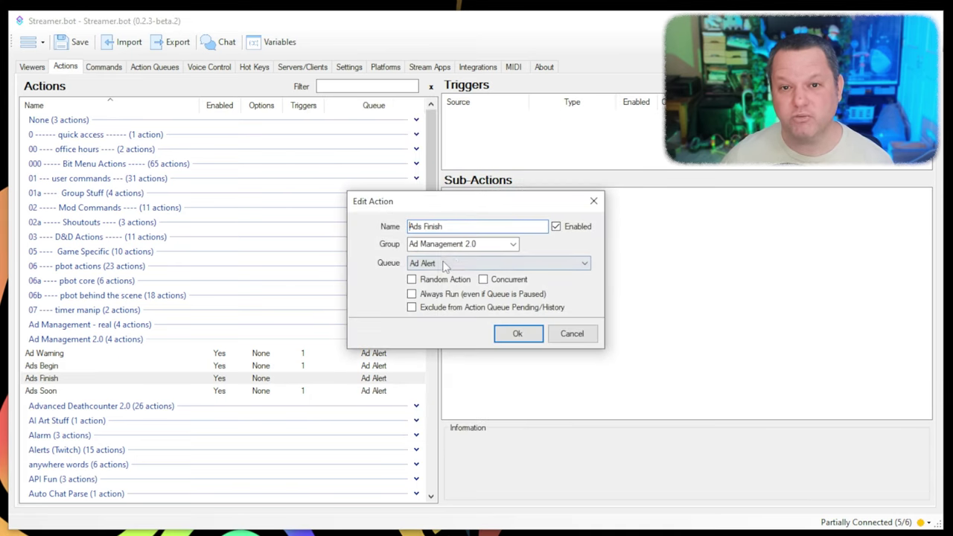
left_click(517, 334)
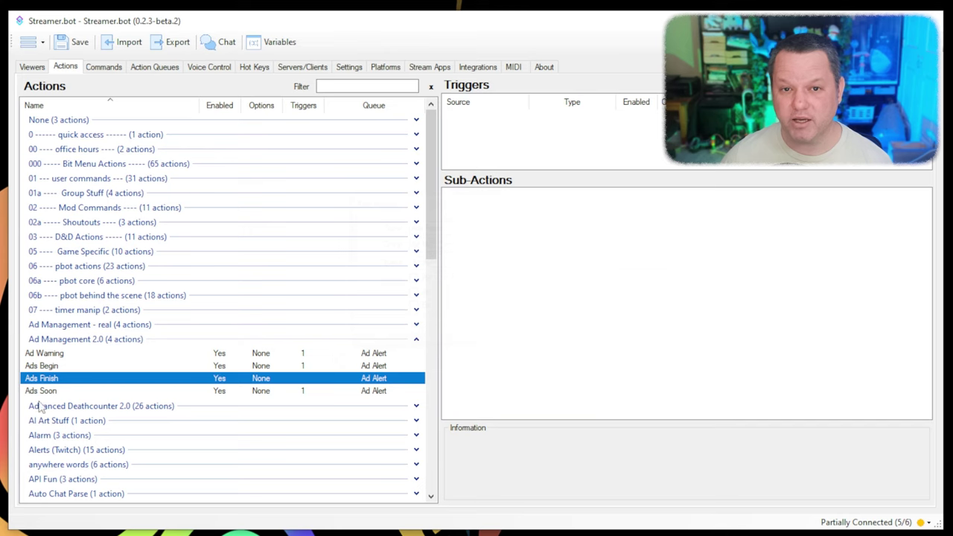
left_click(468, 206)
right_click(458, 203)
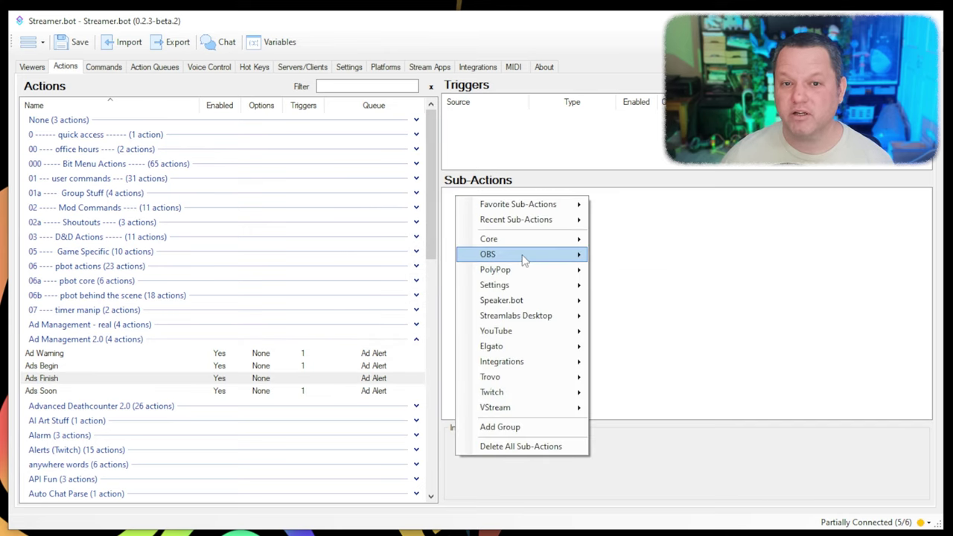
mouse_move(506, 393)
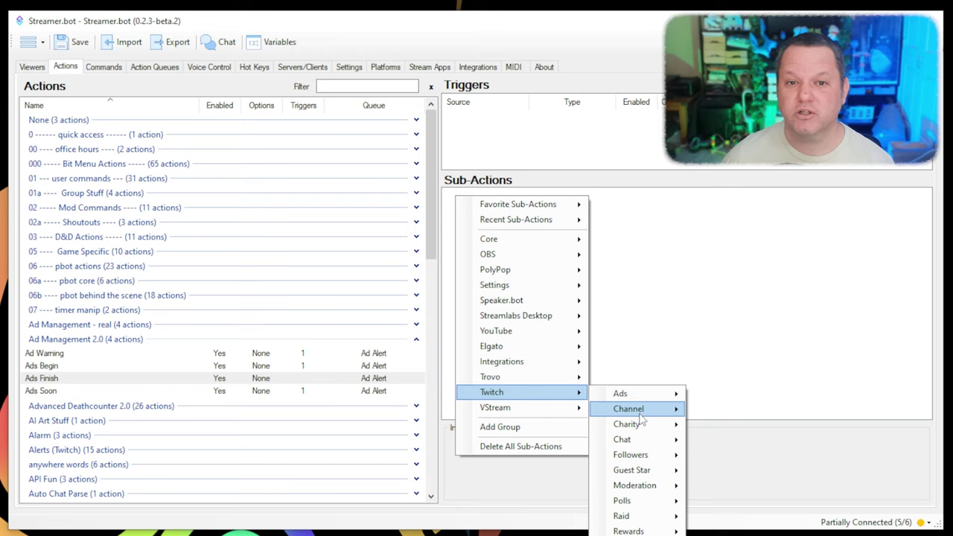
mouse_move(659, 441)
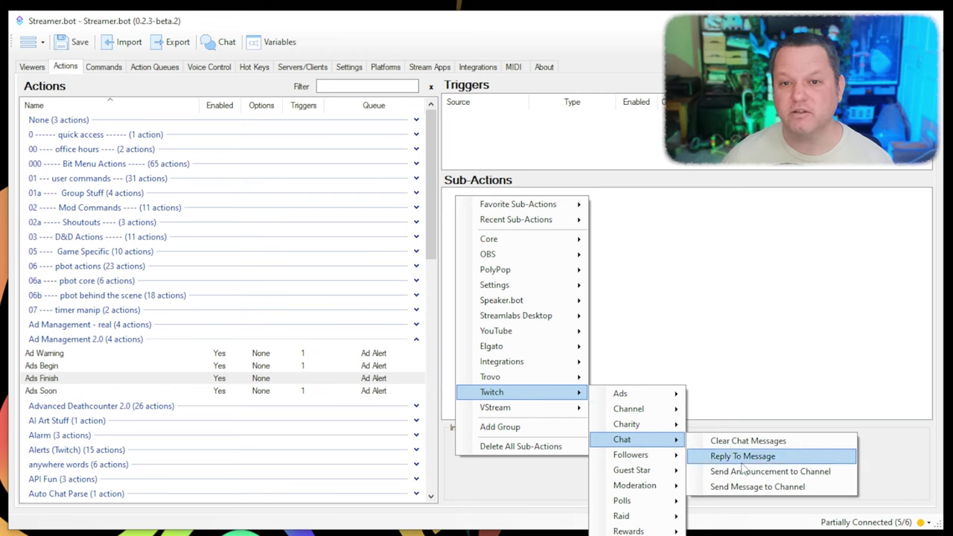
left_click(746, 483)
left_click(410, 259)
type("Ads should be finished, welcome back!")
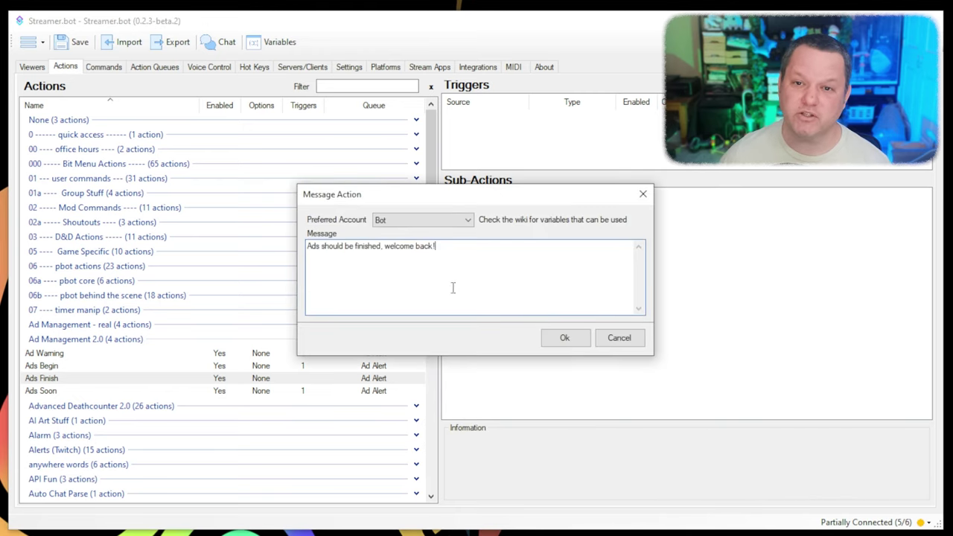
left_click(564, 339)
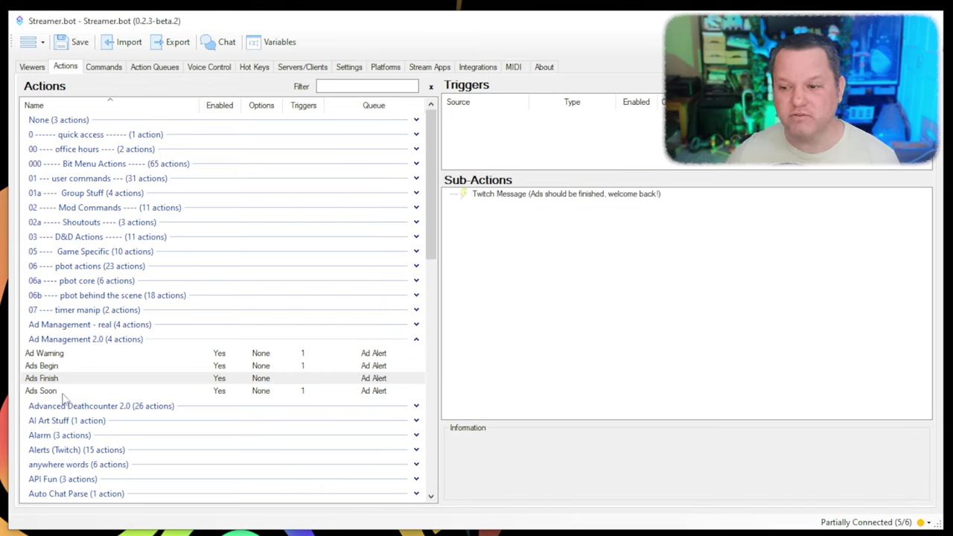
left_click(61, 369)
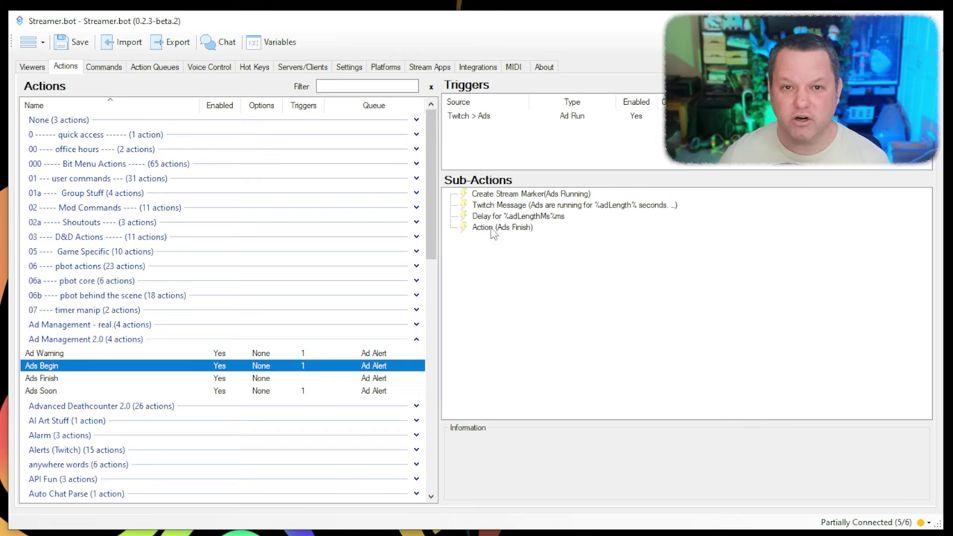
left_click(57, 380)
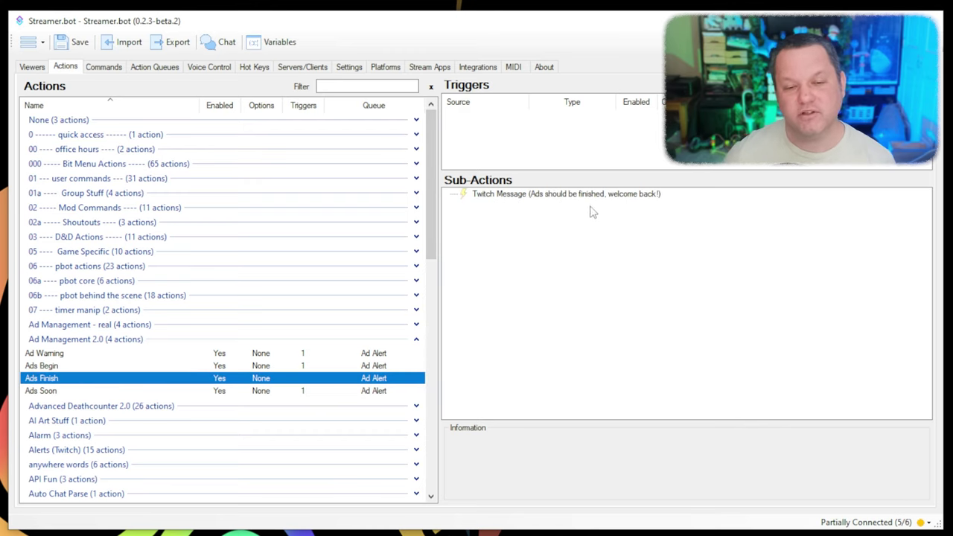